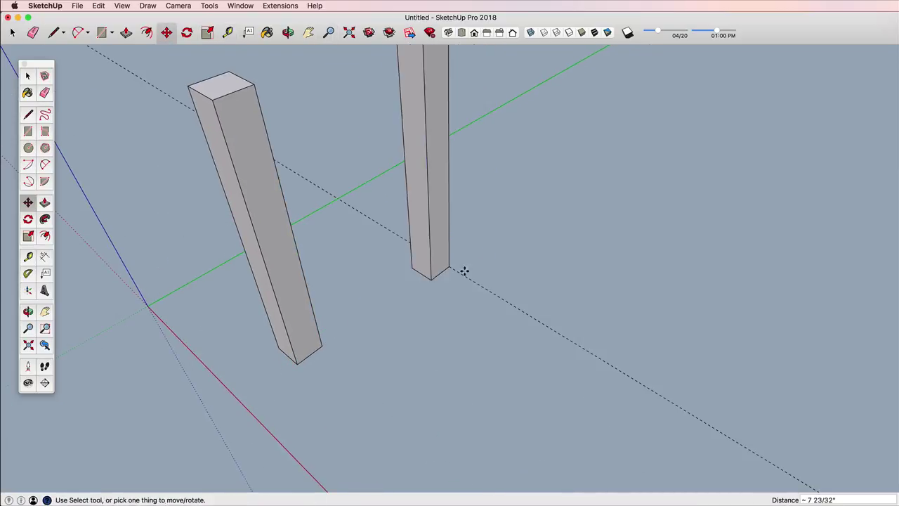
# Step: Copy the square leg to stand four legs under the rectangular tabletop
pyautogui.moveTo(465, 271); pyautogui.dragTo(506, 257, button='middle')
pyautogui.press('t')
pyautogui.click(342, 447)
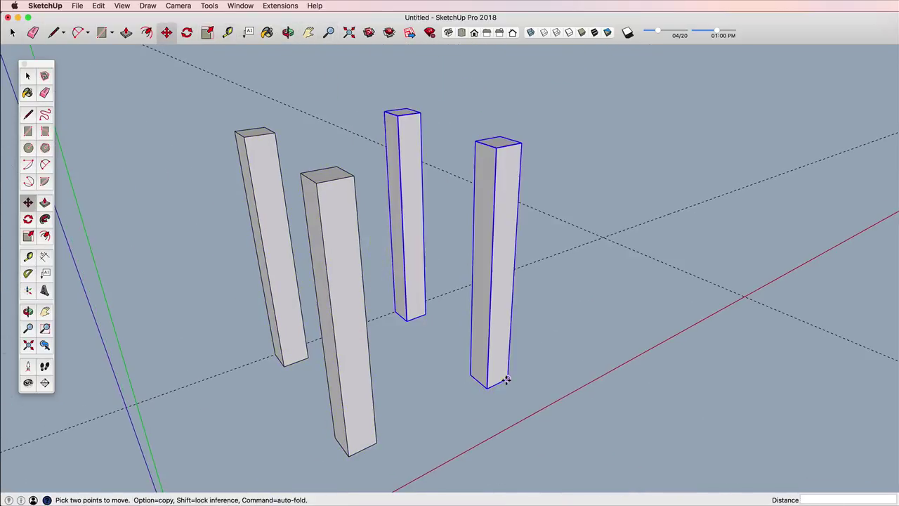
pyautogui.moveTo(506, 380)
pyautogui.mouseDown(button='middle')
pyautogui.moveTo(628, 321)
pyautogui.moveTo(302, 190)
pyautogui.mouseUp(button='middle')
pyautogui.press('r')
pyautogui.click(293, 187)
pyautogui.moveTo(444, 184); pyautogui.dragTo(452, 198, button='middle')
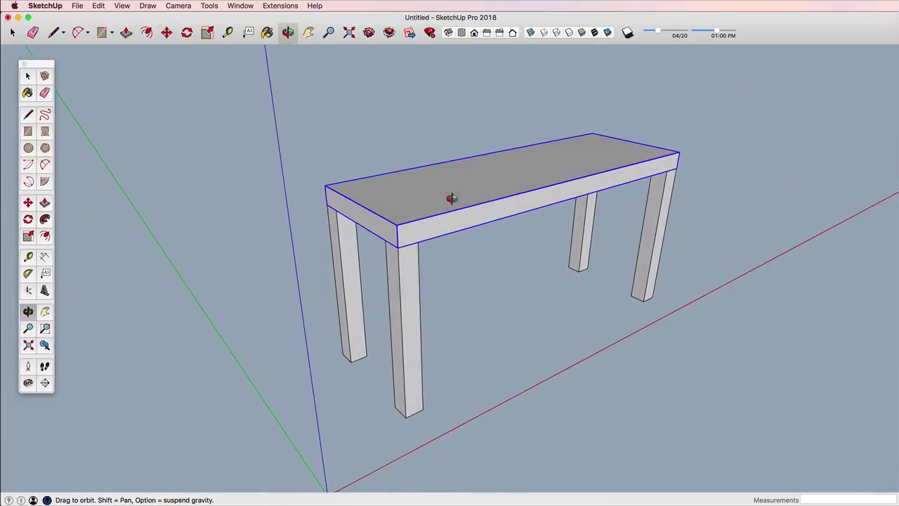
pyautogui.moveTo(432, 244); pyautogui.dragTo(353, 305, button='middle')
pyautogui.scroll(3, 341, 251)
# Step: Draw and pull out a rail between two legs and make it a component
pyautogui.press('m')
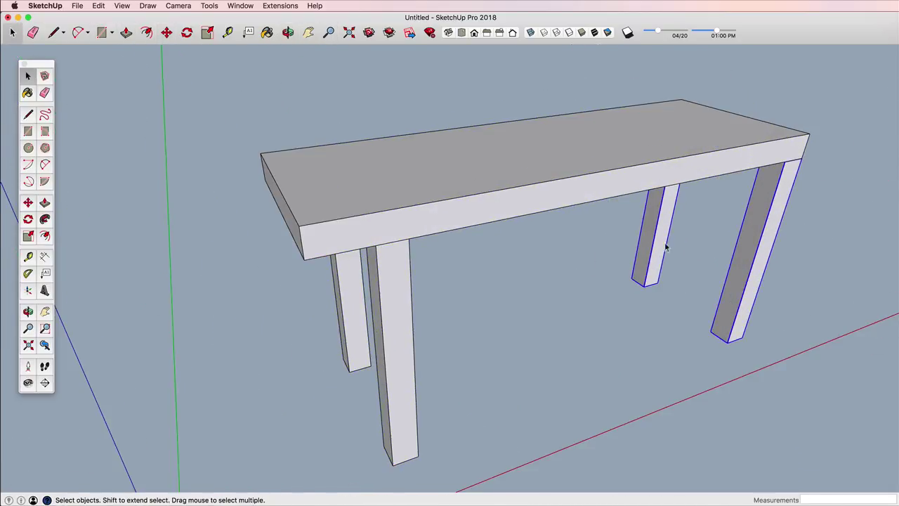
pyautogui.moveTo(633, 323)
pyautogui.keyDown('shift'); pyautogui.mouseDown(button='middle')
pyautogui.moveTo(612, 345)
pyautogui.moveTo(488, 367)
pyautogui.moveTo(421, 236)
pyautogui.moveTo(536, 255)
pyautogui.mouseUp(button='middle'); pyautogui.keyUp('shift')
pyautogui.scroll(3, 487, 367)
pyautogui.press('r')
pyautogui.click(398, 297)
pyautogui.click(487, 316)
pyautogui.press('space')
pyautogui.tripleClick(465, 371)
pyautogui.press('g')
pyautogui.press('Return')
# Step: Combine the leg and its rail into a single component
pyautogui.press('m')
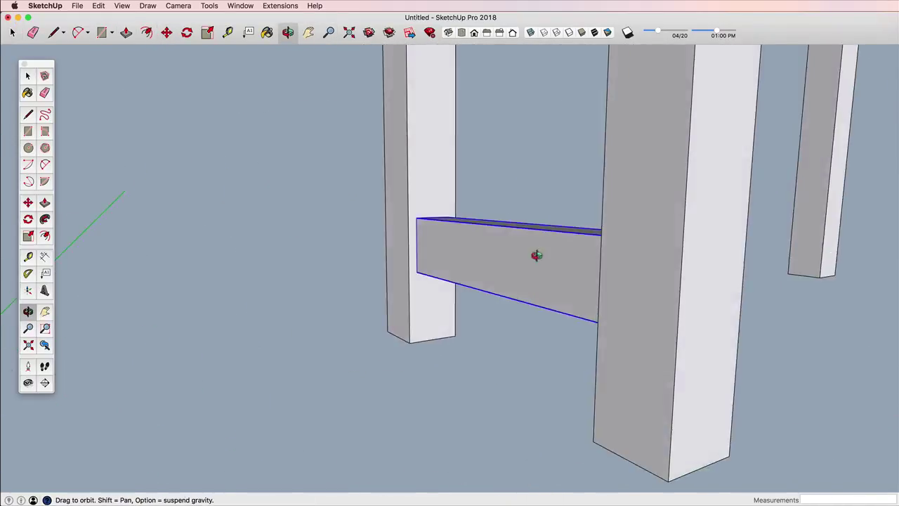
pyautogui.press('space')
pyautogui.keyDown('shift'); pyautogui.click(492, 295); pyautogui.keyUp('shift')
pyautogui.press('g')
pyautogui.press('Return')
pyautogui.moveTo(491, 295); pyautogui.dragTo(560, 210, button='middle')
# Step: Scale the leg assembly and copy it to the other end of the bench
pyautogui.press('s')
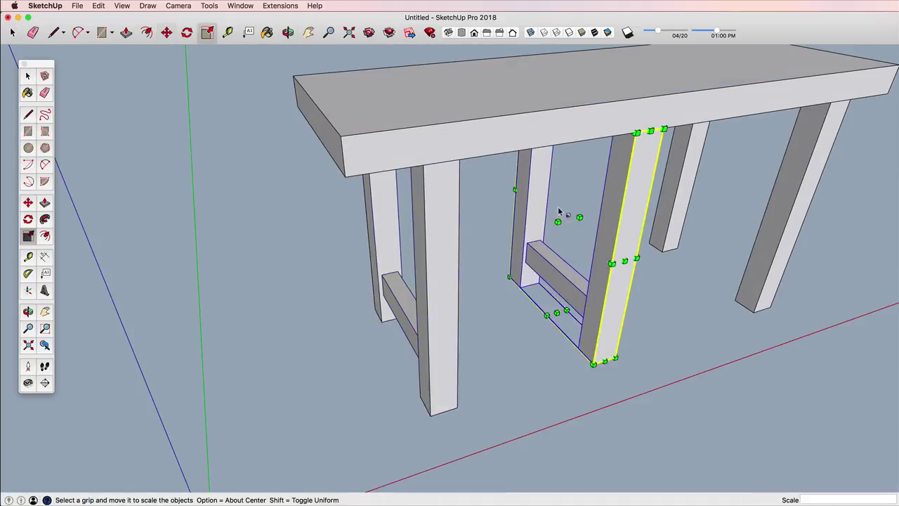
pyautogui.moveTo(753, 313); pyautogui.dragTo(380, 338, button='middle')
pyautogui.press('space')
pyautogui.press('m')
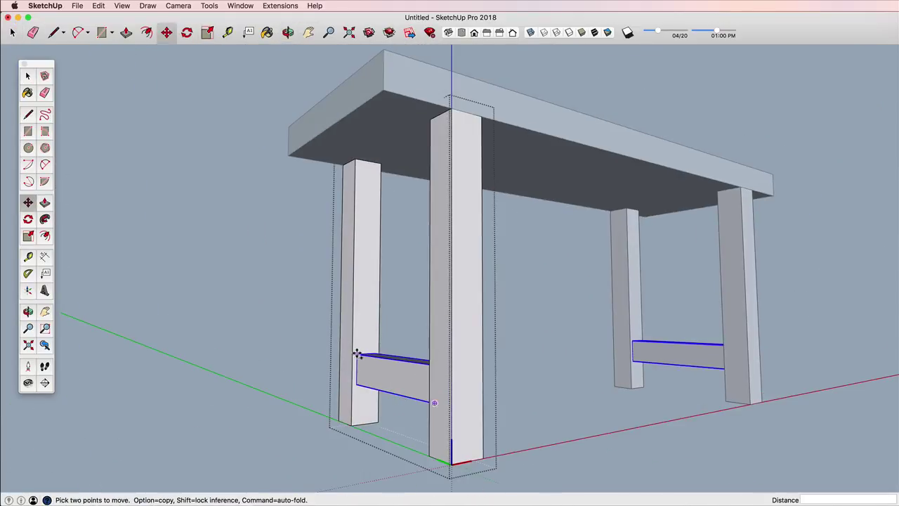
pyautogui.keyDown('shift'); pyautogui.moveTo(455, 239); pyautogui.dragTo(456, 365, button='middle'); pyautogui.keyUp('shift')
pyautogui.moveTo(466, 408); pyautogui.dragTo(347, 185, button='middle')
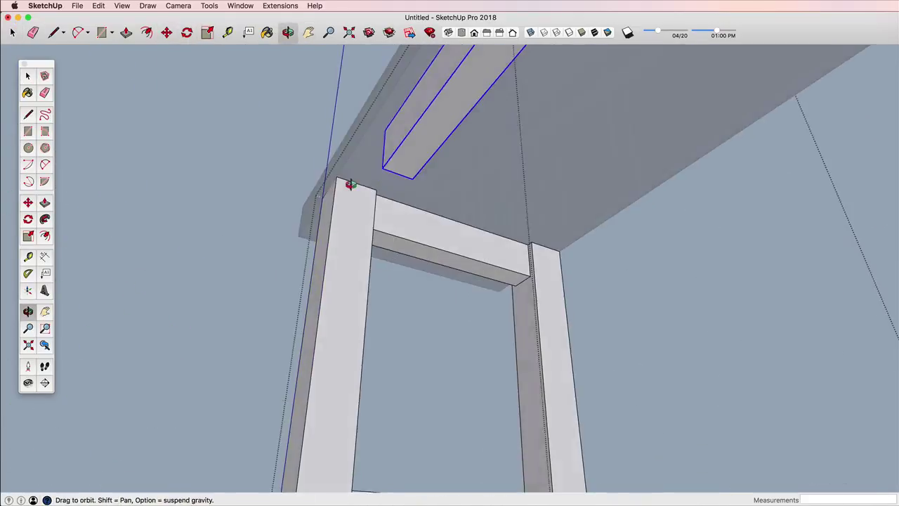
# Step: Place a copy of the lower stretcher under the tabletop
pyautogui.press('z')
pyautogui.scroll(-5, 352, 294)
pyautogui.press('space')
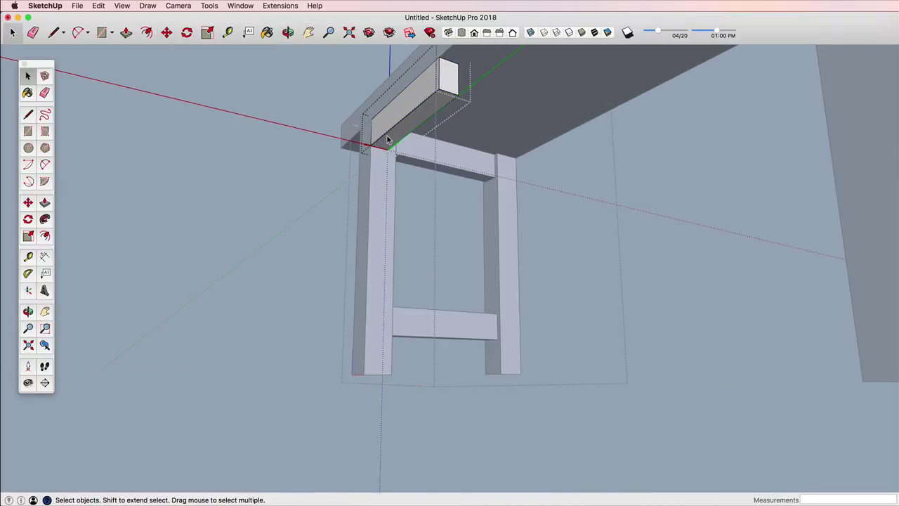
pyautogui.moveTo(387, 140); pyautogui.dragTo(379, 228, button='middle')
pyautogui.click(467, 336)
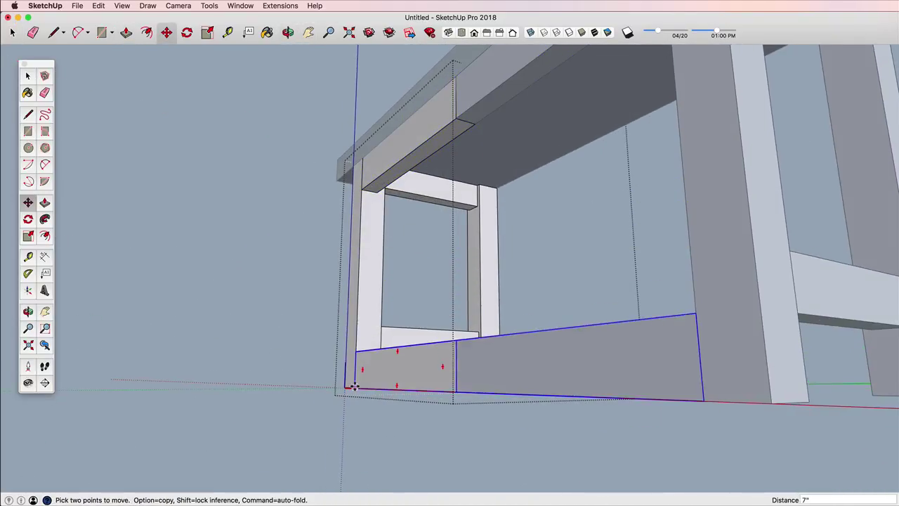
# Step: Scale a rail and move it between the legs as the long side rail
pyautogui.moveTo(458, 326)
pyautogui.mouseDown(button='middle')
pyautogui.moveTo(338, 298)
pyautogui.moveTo(487, 436)
pyautogui.mouseUp(button='middle')
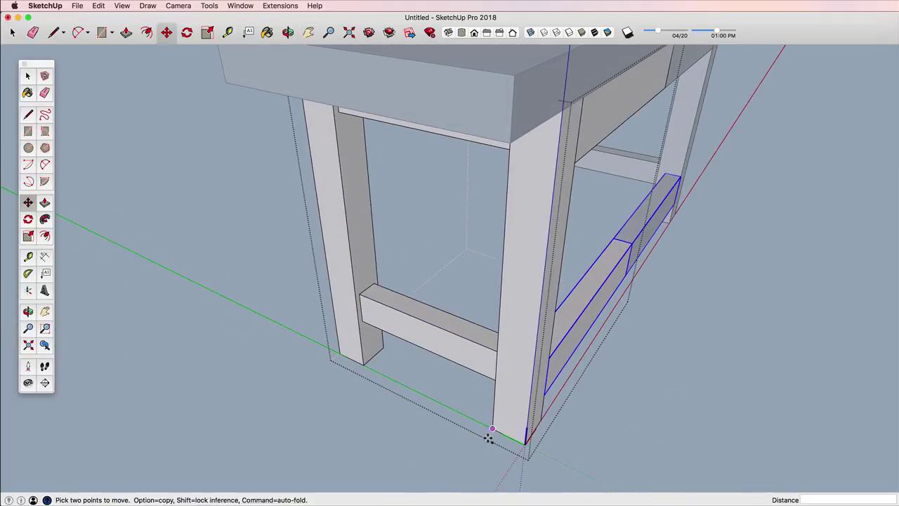
pyautogui.press('s')
pyautogui.press('m')
pyautogui.moveTo(445, 382)
pyautogui.mouseDown(button='middle')
pyautogui.moveTo(502, 278)
pyautogui.moveTo(685, 215)
pyautogui.moveTo(412, 325)
pyautogui.moveTo(462, 285)
pyautogui.moveTo(784, 321)
pyautogui.moveTo(525, 285)
pyautogui.mouseUp(button='middle')
# Step: Draw a dividing line across the leg's mortise rectangle and copy it inside
pyautogui.press('space')
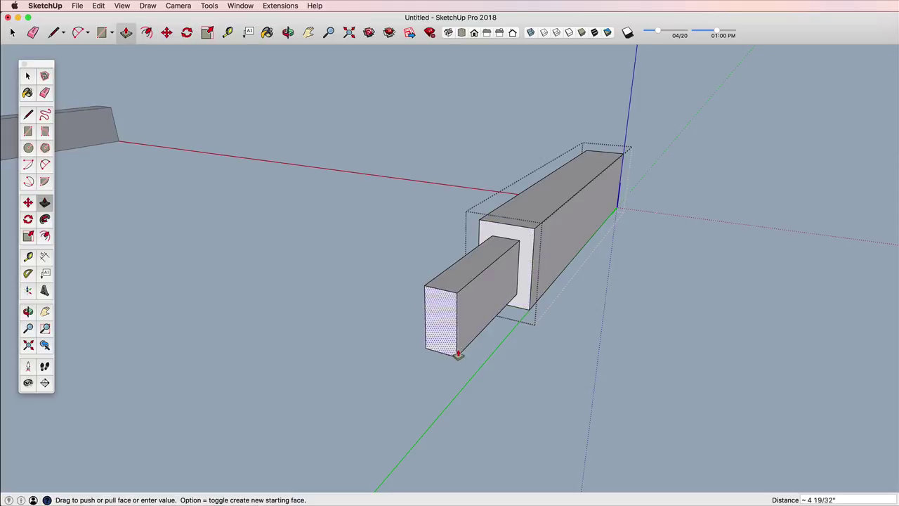
pyautogui.moveTo(458, 355)
pyautogui.mouseDown(button='middle')
pyautogui.moveTo(656, 125)
pyautogui.moveTo(386, 261)
pyautogui.moveTo(476, 184)
pyautogui.mouseUp(button='middle')
pyautogui.scroll(3, 478, 179)
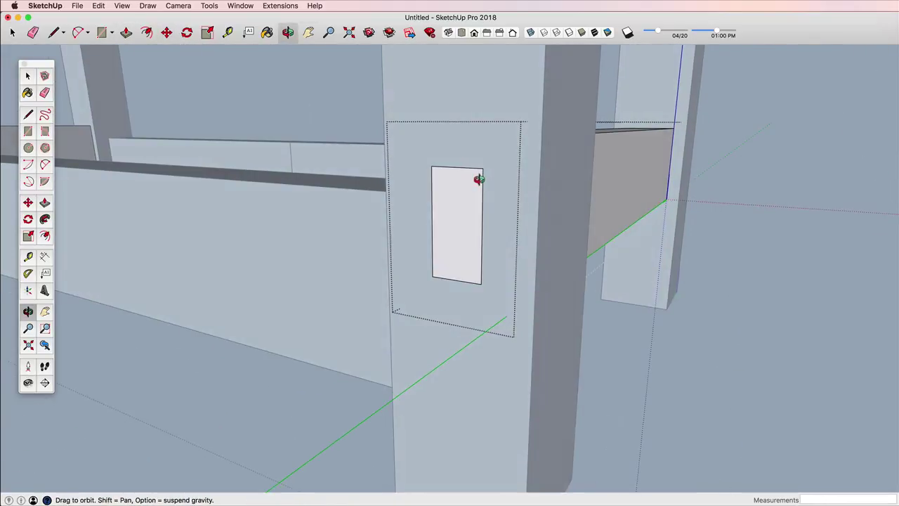
pyautogui.click(481, 223)
pyautogui.scroll(1, 481, 223)
pyautogui.press('m')
pyautogui.press('ctrl')
pyautogui.click(489, 218)
pyautogui.scroll(2, 518, 227)
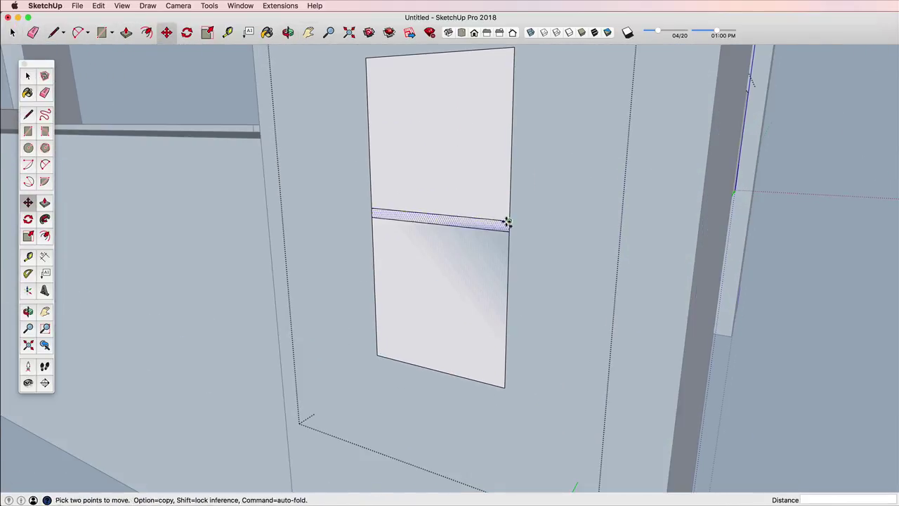
pyautogui.click(506, 221)
pyautogui.moveTo(506, 221); pyautogui.dragTo(490, 221, button='middle')
# Step: Copy the strip between the lines into the mortise, then inspect the tenon block and rails
pyautogui.scroll(3, 469, 254)
pyautogui.press('m')
pyautogui.click(476, 191)
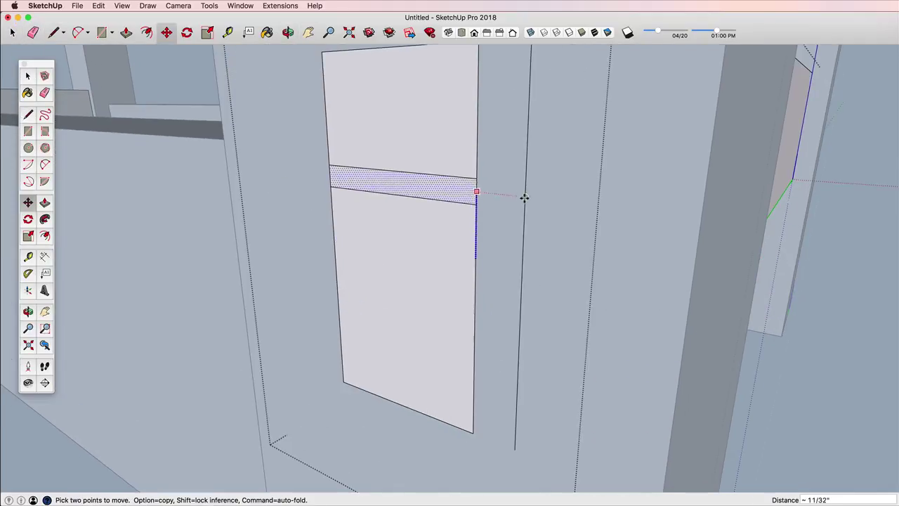
pyautogui.click(510, 332)
pyautogui.press('space')
pyautogui.scroll(-3, 466, 295)
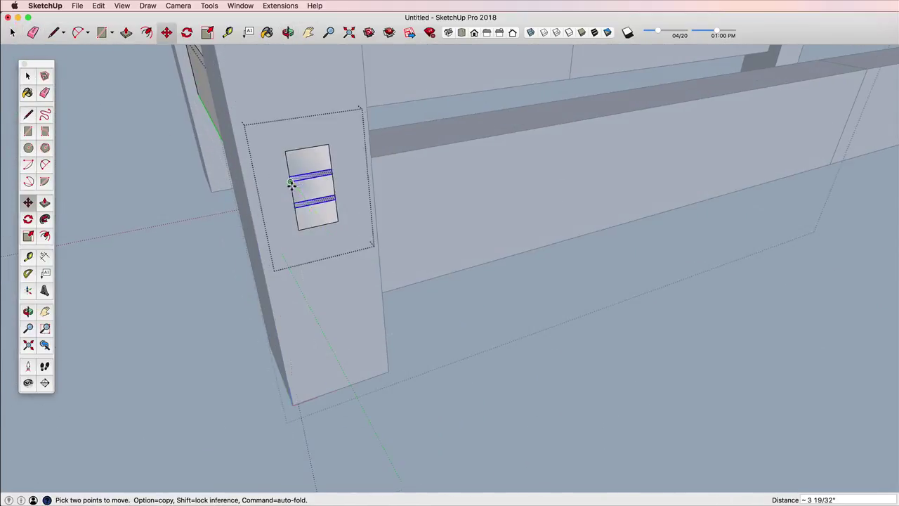
pyautogui.moveTo(440, 187); pyautogui.dragTo(561, 284, button='middle')
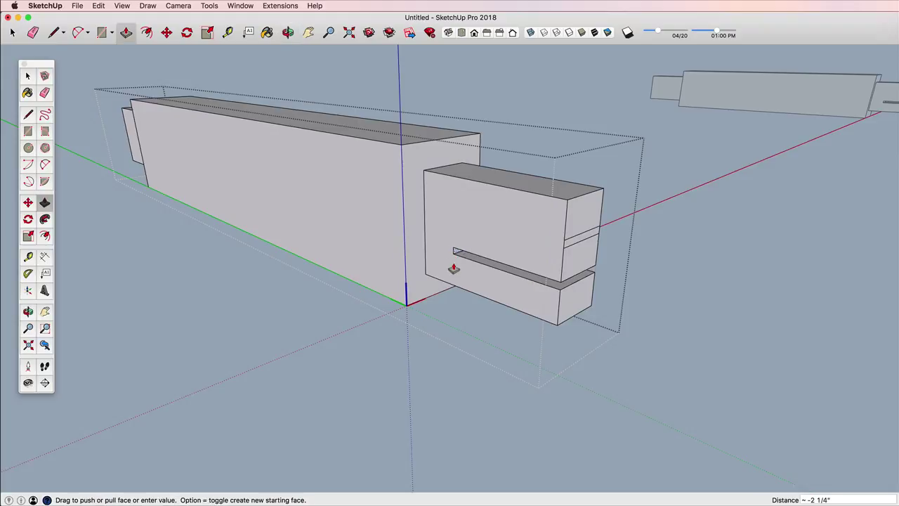
pyautogui.moveTo(454, 268)
pyautogui.mouseDown(button='middle')
pyautogui.moveTo(623, 227)
pyautogui.moveTo(584, 194)
pyautogui.moveTo(684, 223)
pyautogui.mouseUp(button='middle')
pyautogui.scroll(-3, 642, 233)
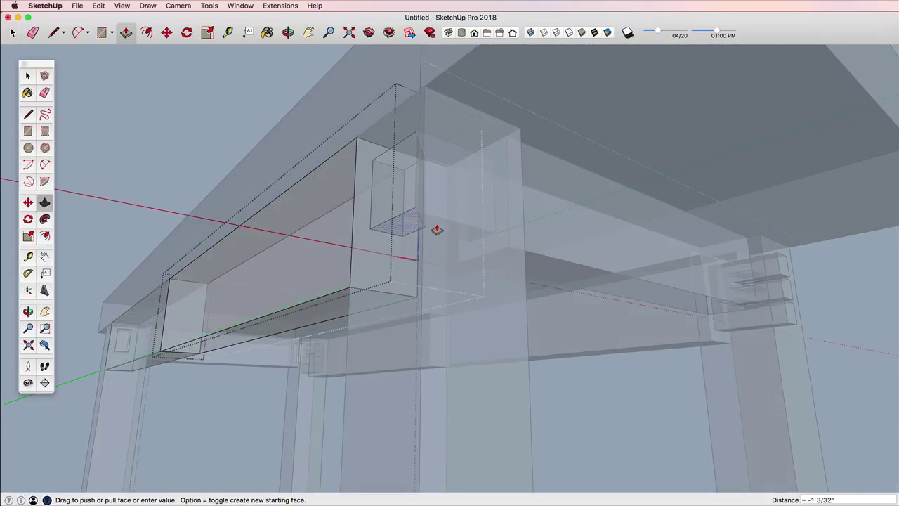
# Step: Sketch end-cap and dovetail lines on the benchtop, then select the left rail
pyautogui.moveTo(437, 230)
pyautogui.mouseDown(button='middle')
pyautogui.moveTo(421, 328)
pyautogui.moveTo(596, 305)
pyautogui.moveTo(498, 321)
pyautogui.moveTo(503, 279)
pyautogui.moveTo(412, 191)
pyautogui.moveTo(534, 301)
pyautogui.moveTo(462, 317)
pyautogui.moveTo(471, 358)
pyautogui.mouseUp(button='middle')
pyautogui.press('l')
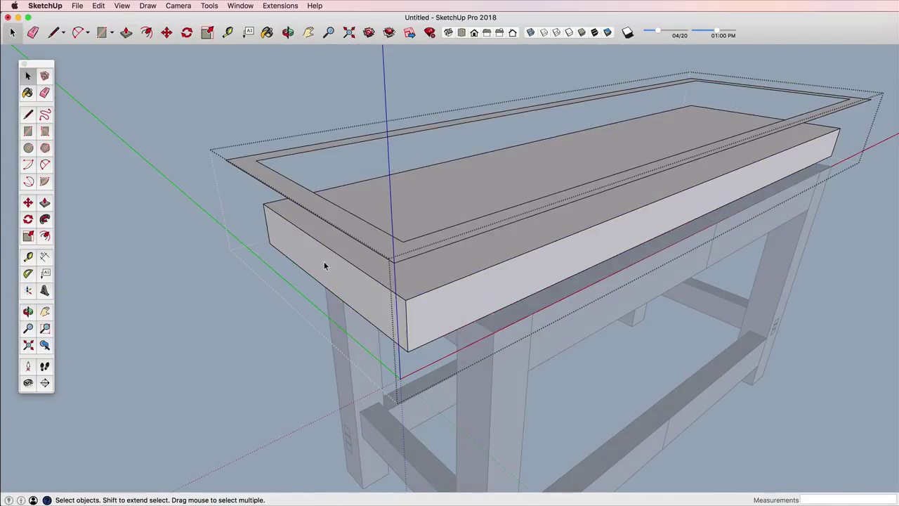
pyautogui.press('space')
pyautogui.click(295, 345)
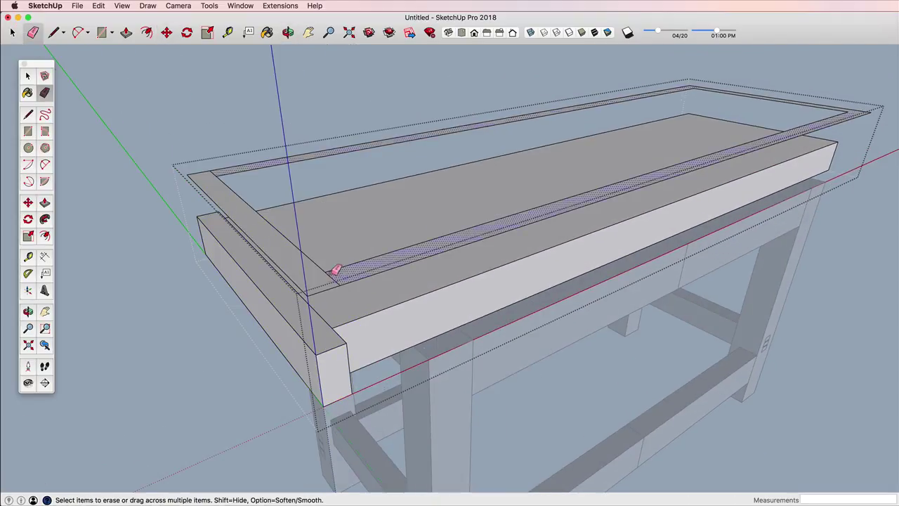
pyautogui.moveTo(369, 338); pyautogui.dragTo(484, 203, button='middle')
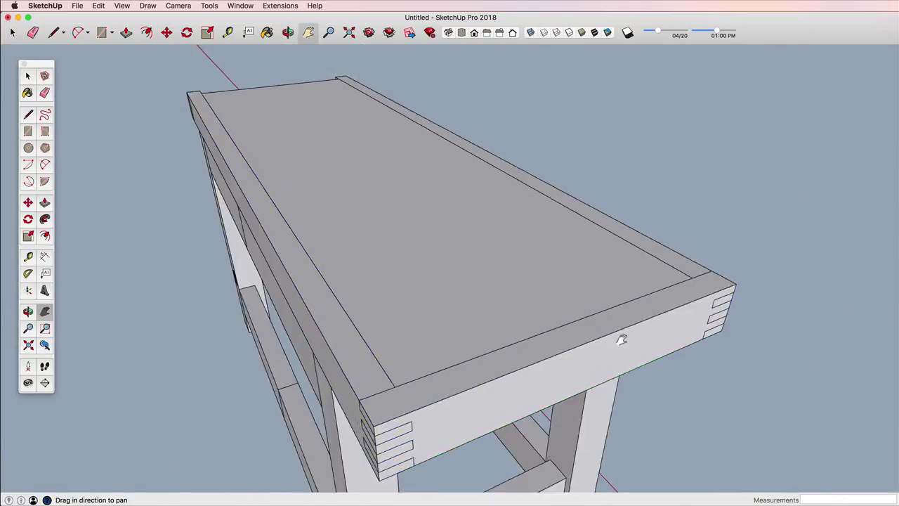
# Step: Erase leftover edges and lay out dog holes along the front edge and across the top
pyautogui.press('e')
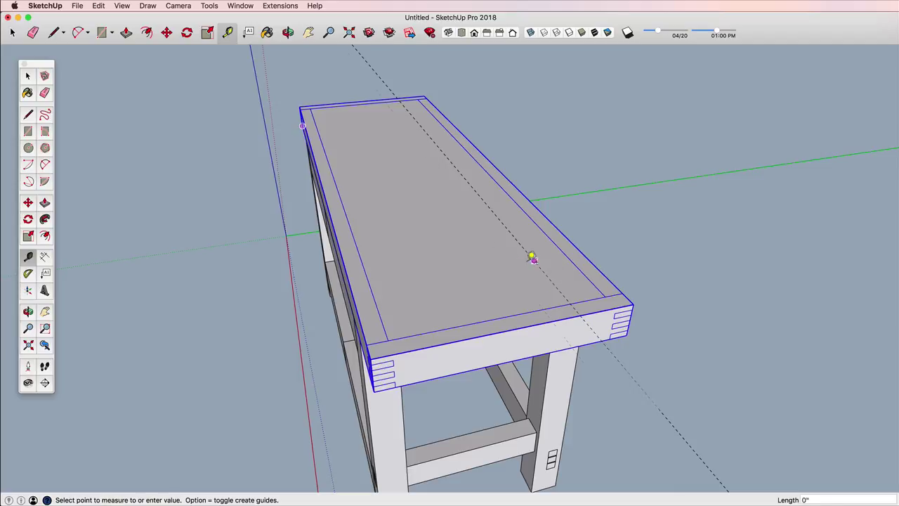
pyautogui.moveTo(569, 280); pyautogui.dragTo(532, 270, button='middle')
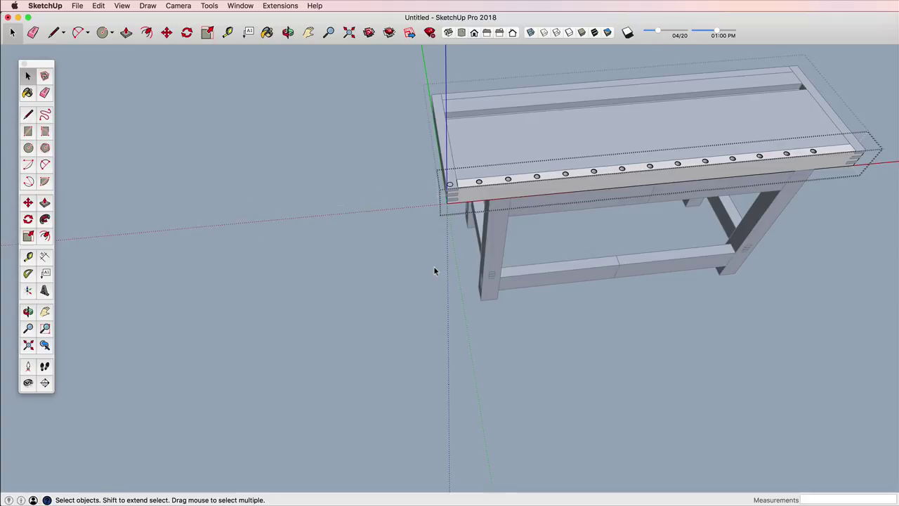
pyautogui.moveTo(434, 271)
pyautogui.mouseDown(button='middle')
pyautogui.moveTo(658, 281)
pyautogui.moveTo(602, 297)
pyautogui.moveTo(629, 246)
pyautogui.moveTo(477, 219)
pyautogui.mouseUp(button='middle')
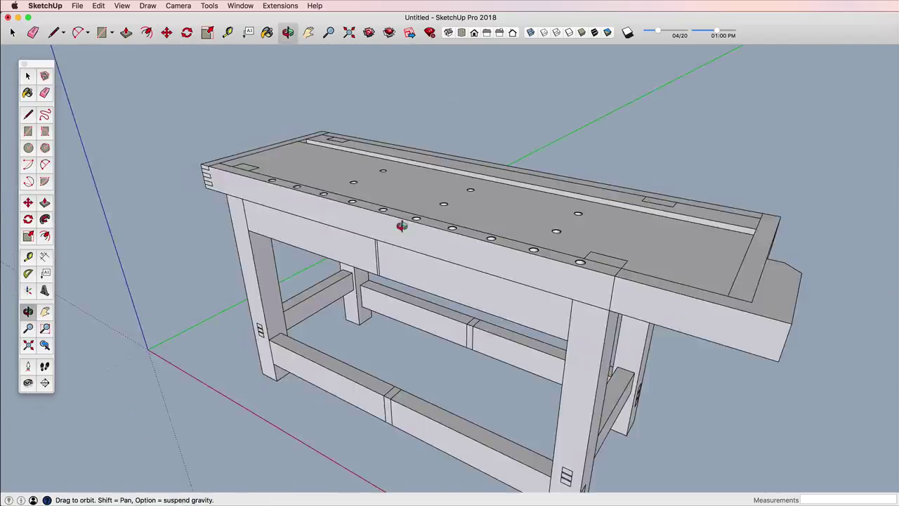
# Step: Draw a line inside the bench-top groove to shape the notched rail
pyautogui.moveTo(400, 225); pyautogui.dragTo(751, 452)
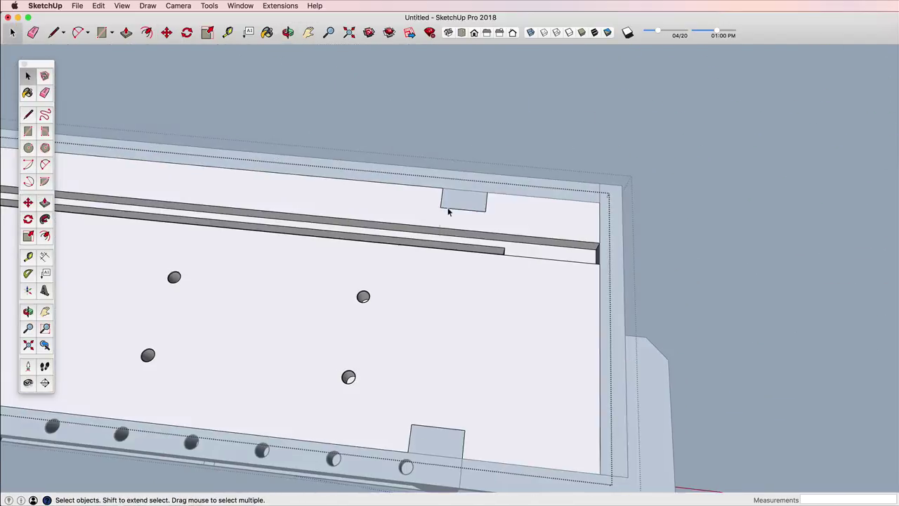
pyautogui.press('m')
pyautogui.moveTo(457, 271); pyautogui.dragTo(574, 291, button='middle')
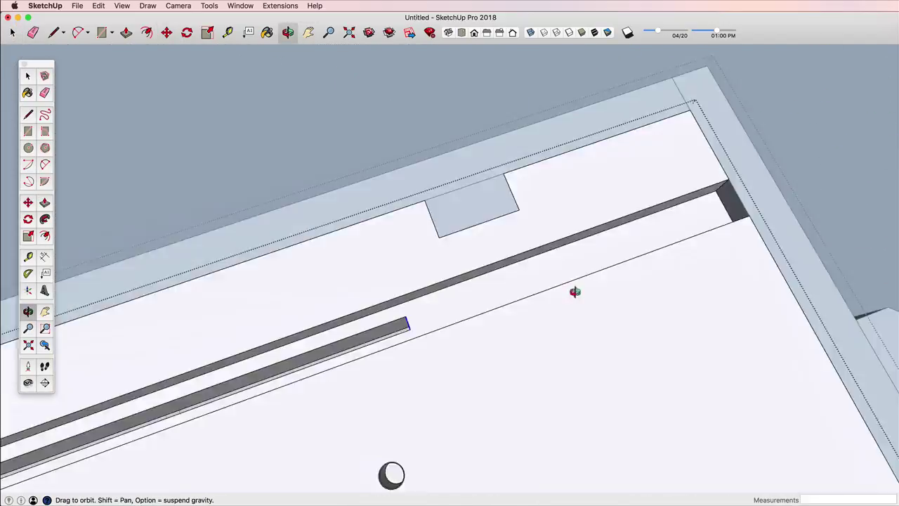
pyautogui.press('l')
pyautogui.click(554, 209)
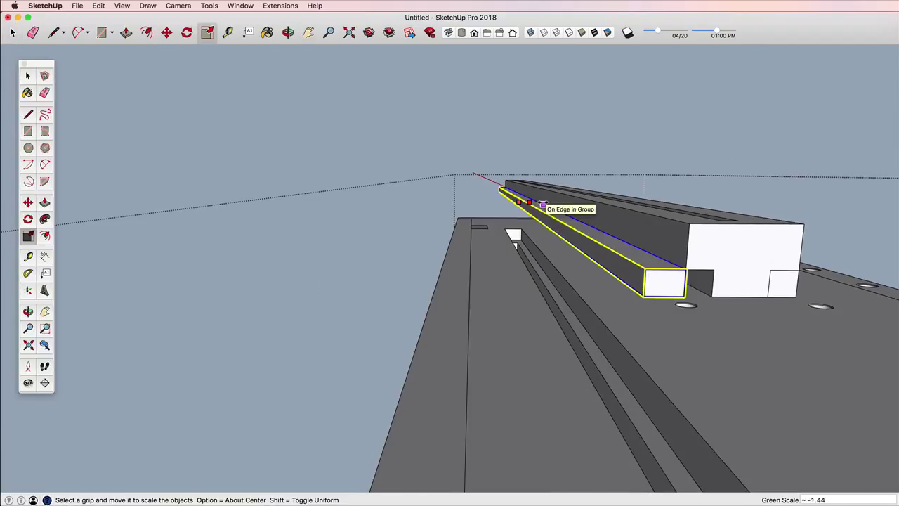
pyautogui.moveTo(718, 269); pyautogui.dragTo(599, 169, button='middle')
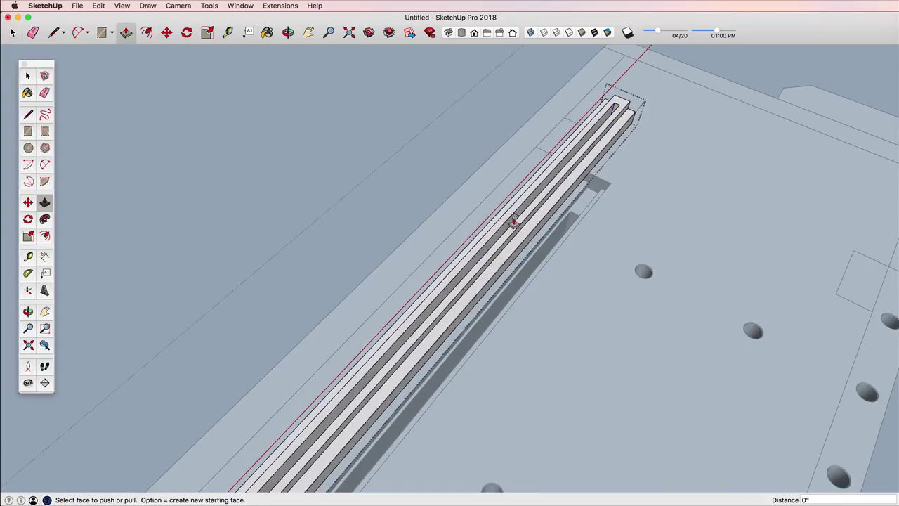
pyautogui.moveTo(488, 252); pyautogui.dragTo(259, 145, button='middle')
# Step: Push/Pull the rail's faces to shape it along the bench top
pyautogui.press('p')
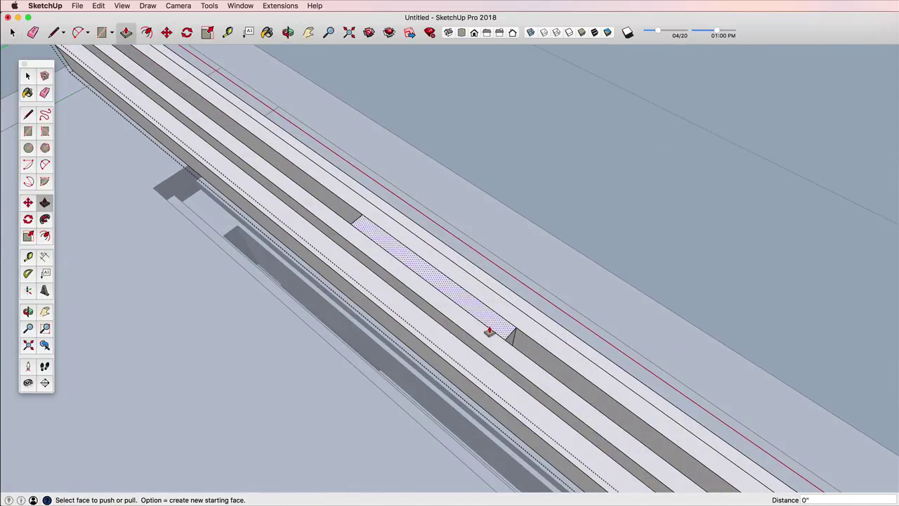
pyautogui.moveTo(281, 190); pyautogui.dragTo(407, 263, button='middle')
pyautogui.press('space')
pyautogui.scroll(-5, 424, 289)
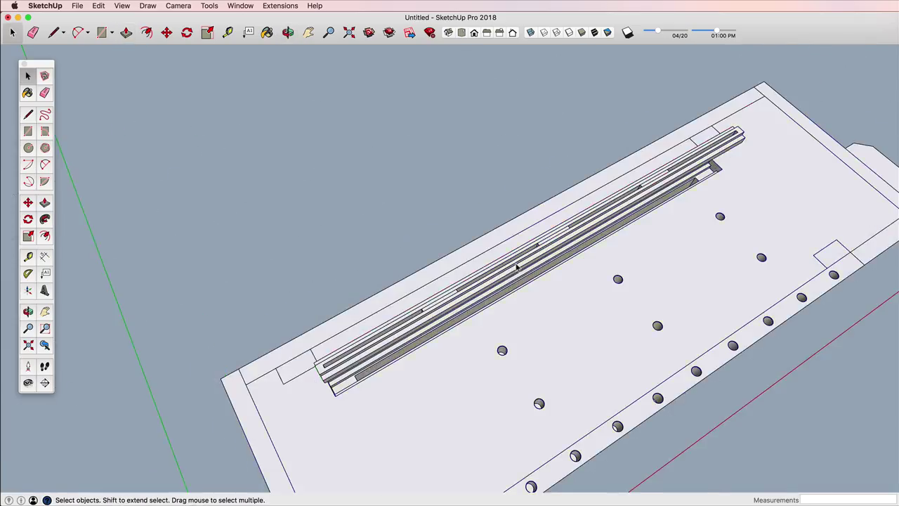
pyautogui.moveTo(520, 267); pyautogui.dragTo(530, 322, button='middle')
pyautogui.scroll(3, 520, 203)
# Step: Move the rail assembly into the groove and check the fit from the bench's end
pyautogui.click(513, 194)
pyautogui.press('m')
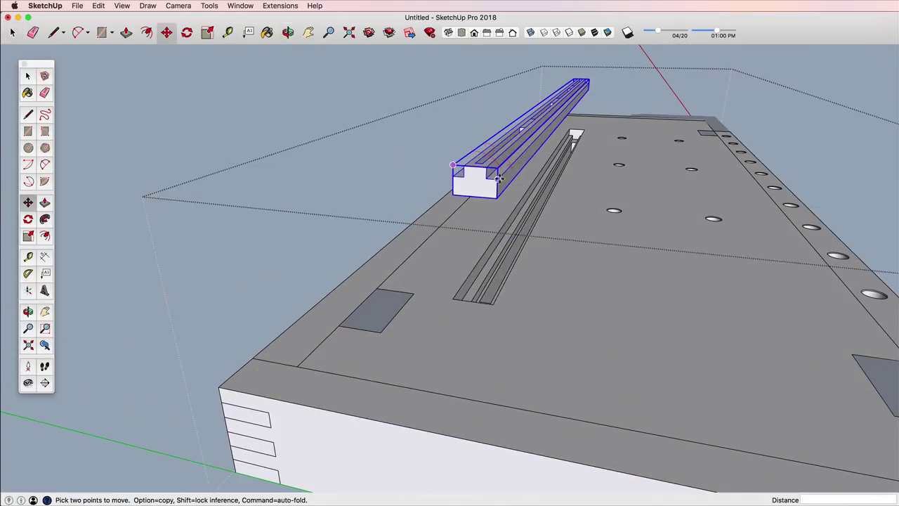
pyautogui.press('space')
pyautogui.press('o')
pyautogui.moveTo(450, 232); pyautogui.dragTo(464, 268)
pyautogui.scroll(5, 464, 267)
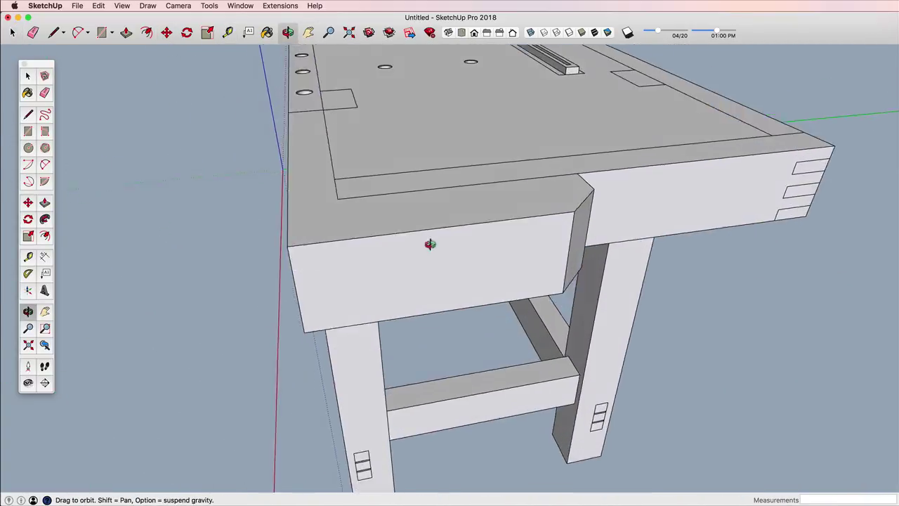
pyautogui.press('space')
pyautogui.scroll(3, 427, 241)
# Step: Draw a 0.75-radius circle on the vise jaw and push it through as a hole
pyautogui.click(427, 241)
pyautogui.press('o')
pyautogui.scroll(2, 397, 245)
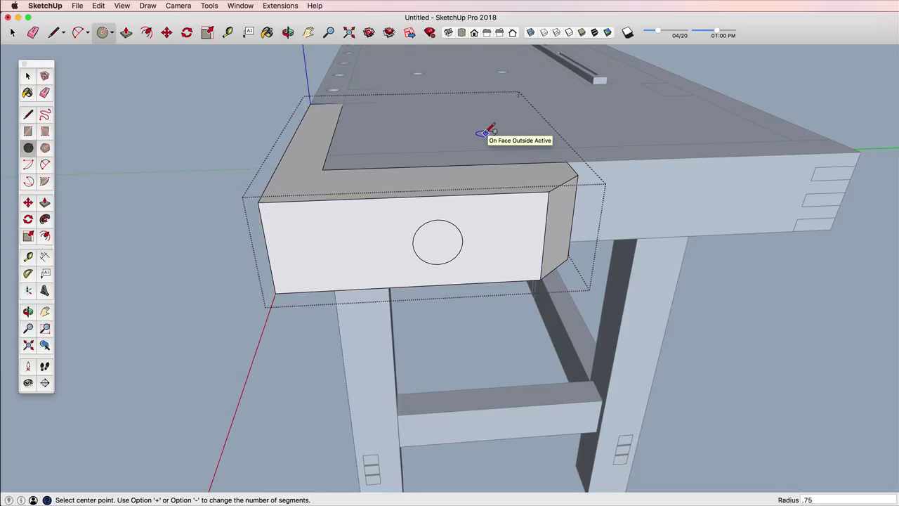
pyautogui.press('p')
pyautogui.press('space')
# Step: Draw a smaller circle centred in the hole and push it through
pyautogui.press('c')
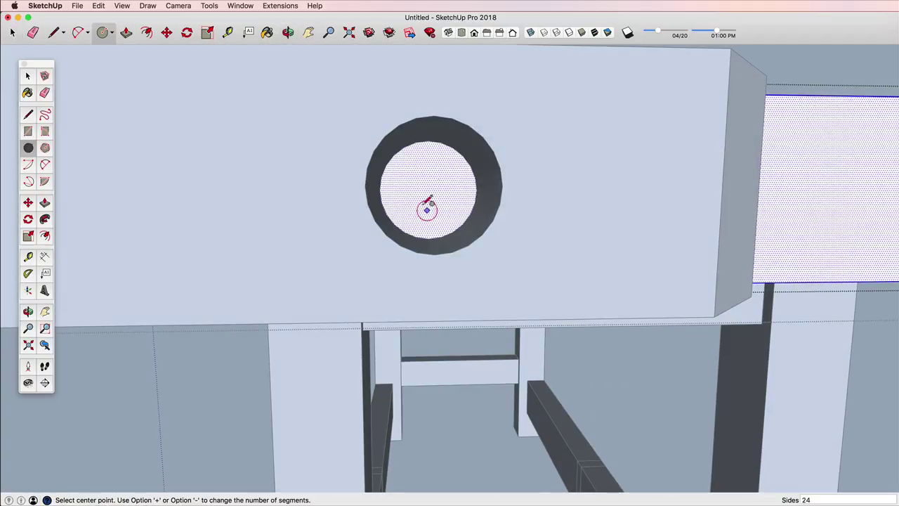
pyautogui.click(427, 207)
pyautogui.press('p')
pyautogui.click(431, 186)
pyautogui.click(431, 186)
pyautogui.scroll(-5, 449, 267)
pyautogui.moveTo(454, 288); pyautogui.dragTo(420, 251, button='middle')
pyautogui.scroll(5, 417, 211)
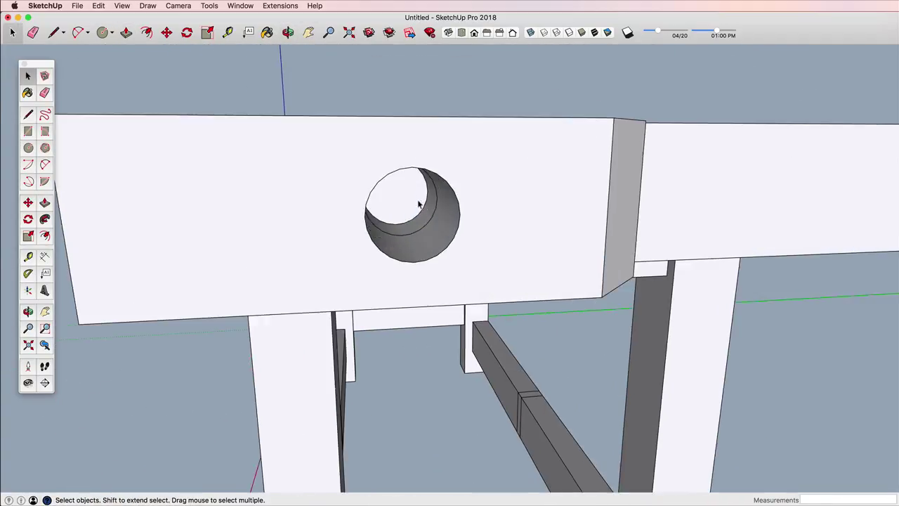
# Step: Pull the hole's circle face out into the screw cylinder and fit the ring collar
pyautogui.press('c')
pyautogui.click(372, 173)
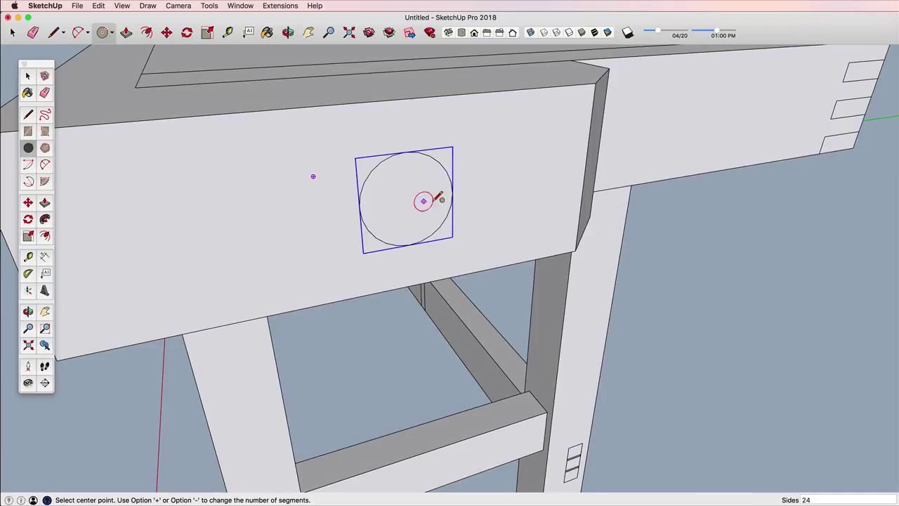
pyautogui.moveTo(423, 201); pyautogui.dragTo(431, 172, button='middle')
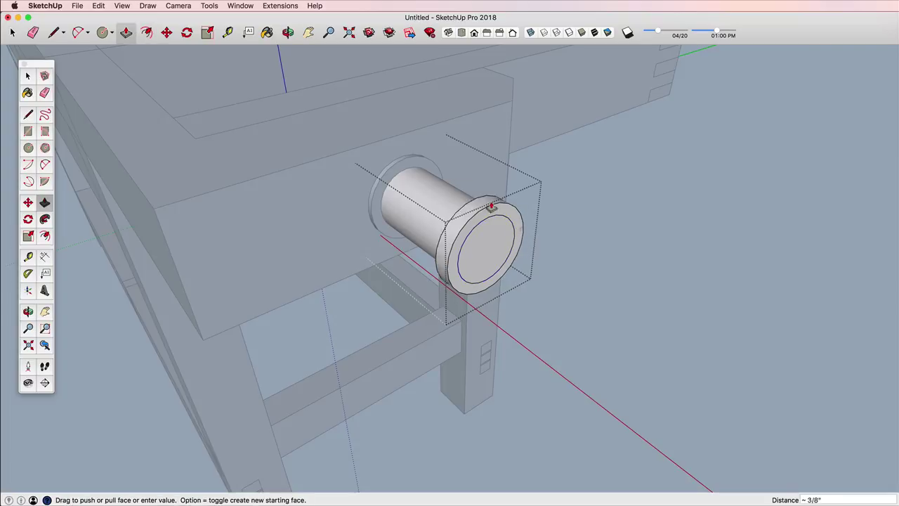
pyautogui.moveTo(494, 247)
pyautogui.mouseDown(button='middle')
pyautogui.moveTo(452, 234)
pyautogui.moveTo(560, 239)
pyautogui.mouseUp(button='middle')
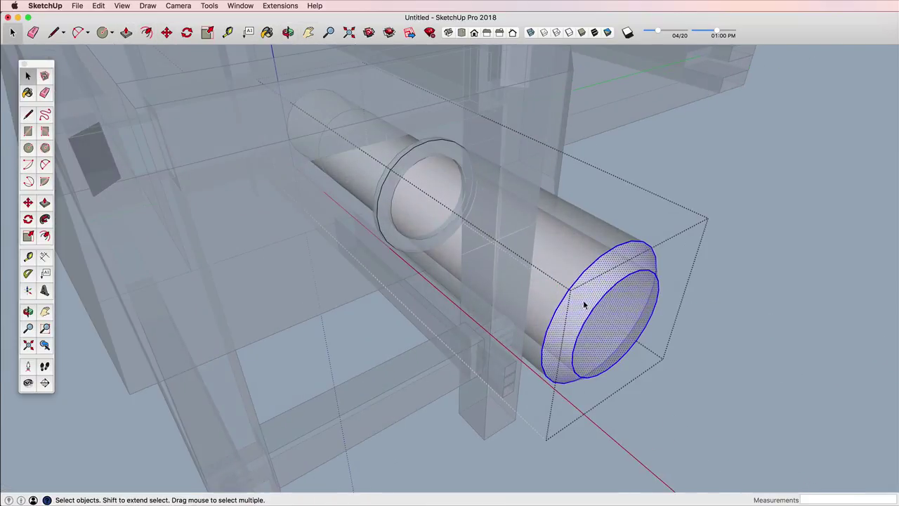
pyautogui.moveTo(582, 303)
pyautogui.keyDown('shift'); pyautogui.mouseDown(button='middle')
pyautogui.moveTo(498, 249)
pyautogui.moveTo(387, 286)
pyautogui.moveTo(454, 258)
pyautogui.mouseUp(button='middle'); pyautogui.keyUp('shift')
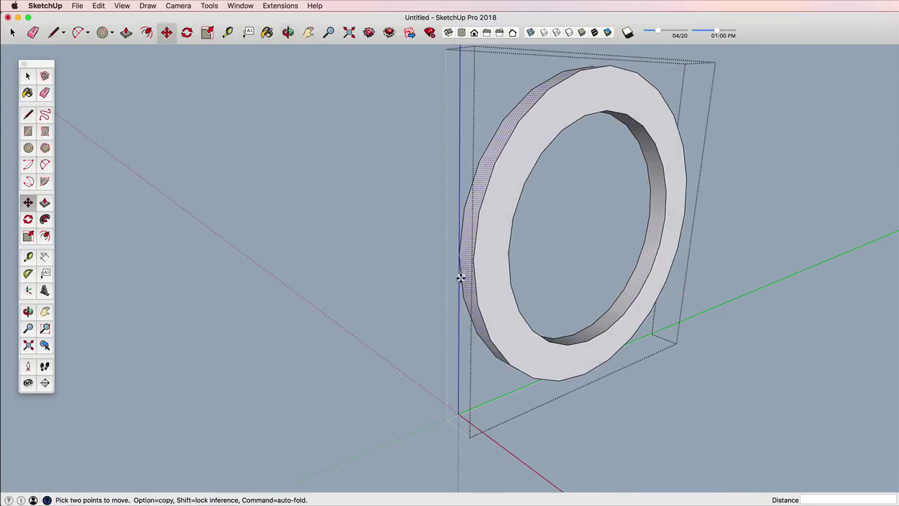
pyautogui.moveTo(463, 261); pyautogui.dragTo(586, 136, button='middle')
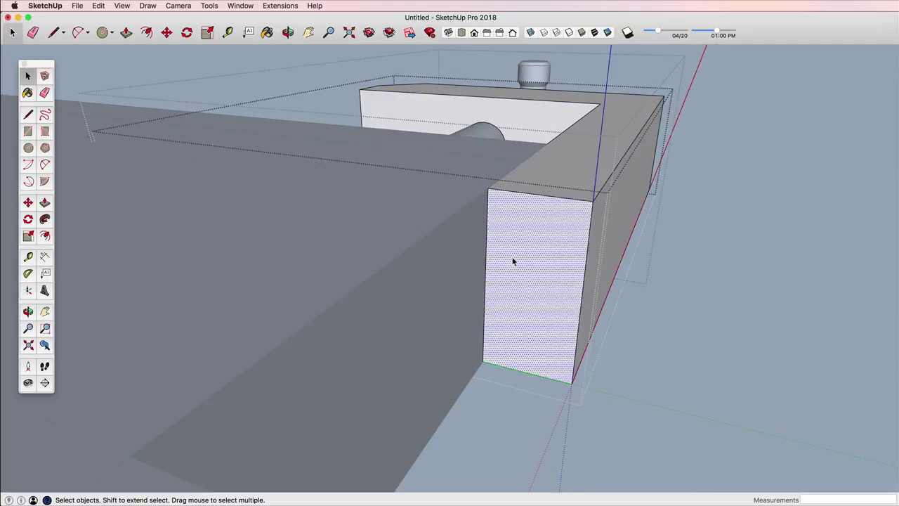
# Step: Draw the dovetail slide profile lines on the L-shaped vise jaw and check them from the side
pyautogui.press('l')
pyautogui.click(484, 276)
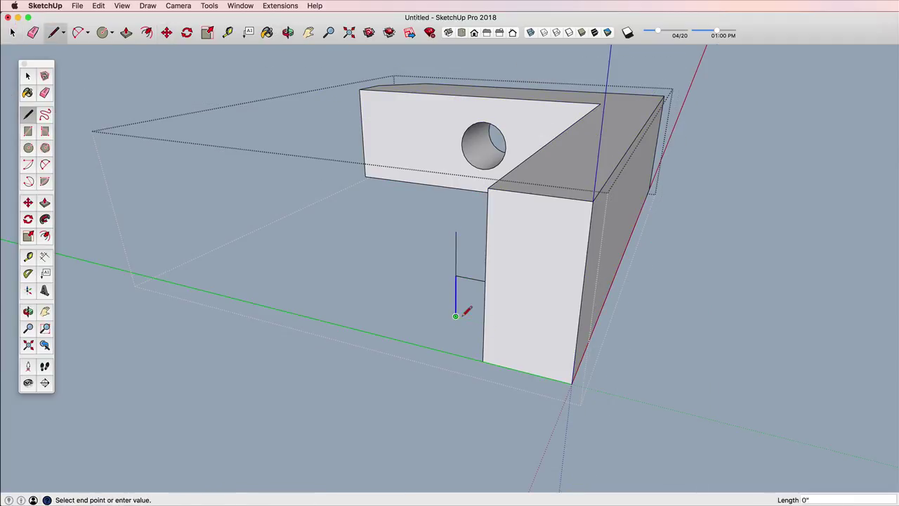
pyautogui.moveTo(510, 284); pyautogui.dragTo(501, 288, button='middle')
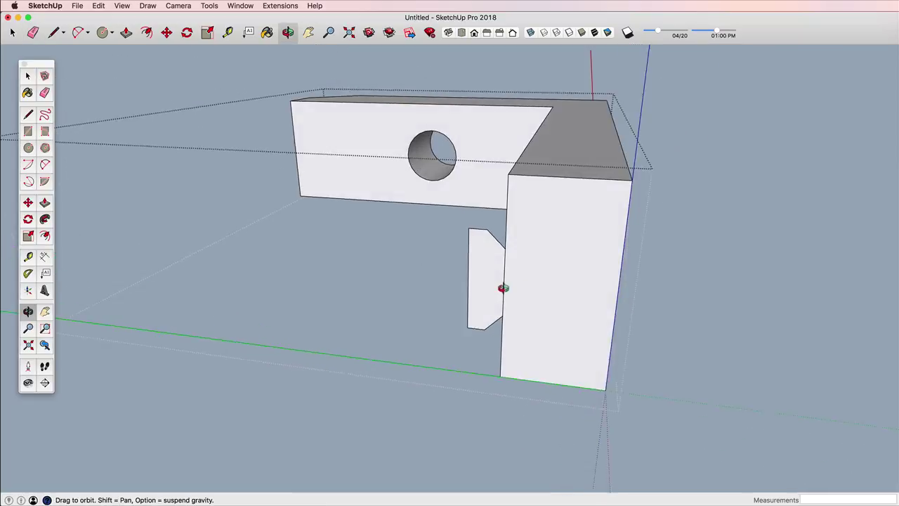
pyautogui.press('l')
pyautogui.click(458, 339)
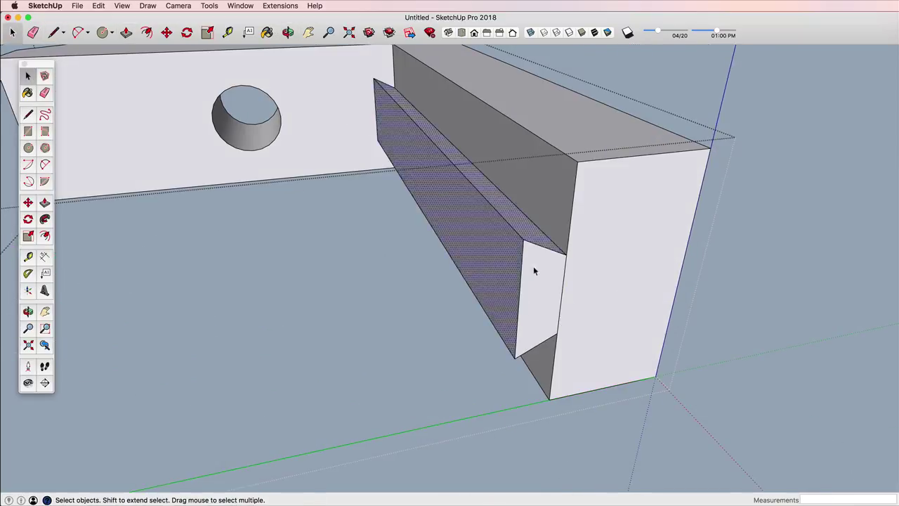
pyautogui.scroll(-5, 534, 269)
pyautogui.moveTo(534, 269); pyautogui.dragTo(730, 141, button='middle')
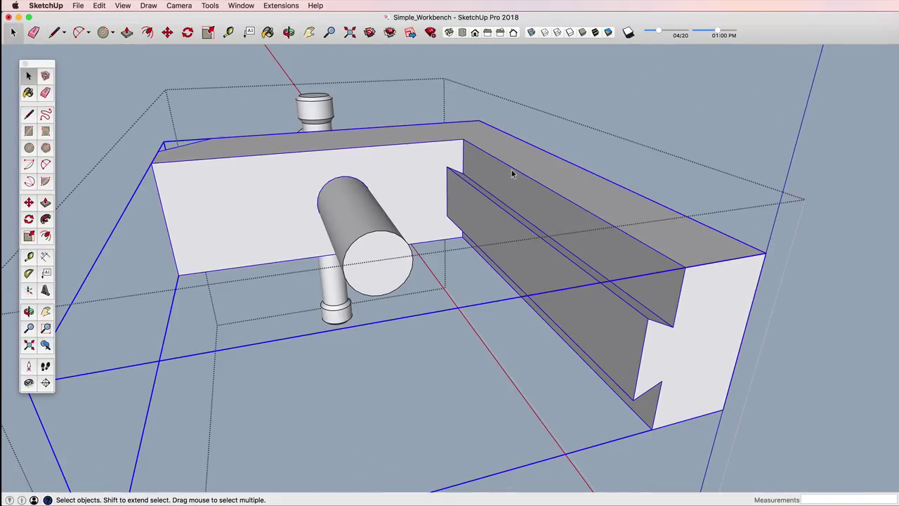
pyautogui.moveTo(513, 174)
pyautogui.mouseDown(button='middle')
pyautogui.moveTo(520, 207)
pyautogui.moveTo(475, 251)
pyautogui.moveTo(459, 238)
pyautogui.moveTo(406, 296)
pyautogui.mouseUp(button='middle')
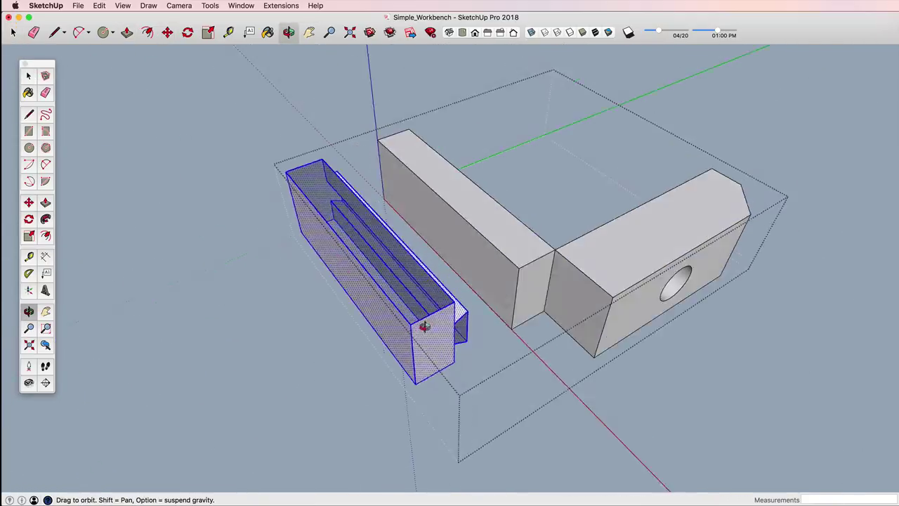
pyautogui.moveTo(357, 309); pyautogui.dragTo(154, 316, button='middle')
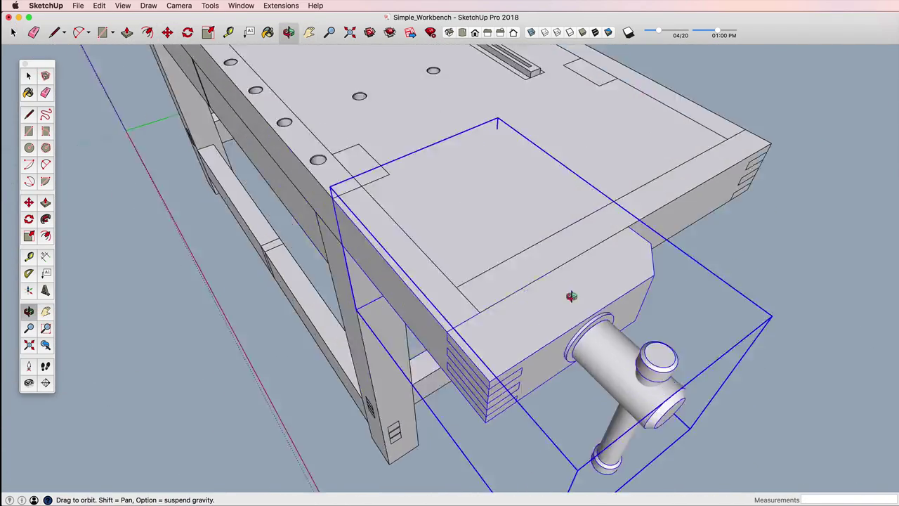
# Step: Orbit and zoom around the workbench to inspect the new hole at the bench-top end
pyautogui.moveTo(571, 296)
pyautogui.mouseDown()
pyautogui.moveTo(381, 326)
pyautogui.moveTo(463, 285)
pyautogui.mouseUp()
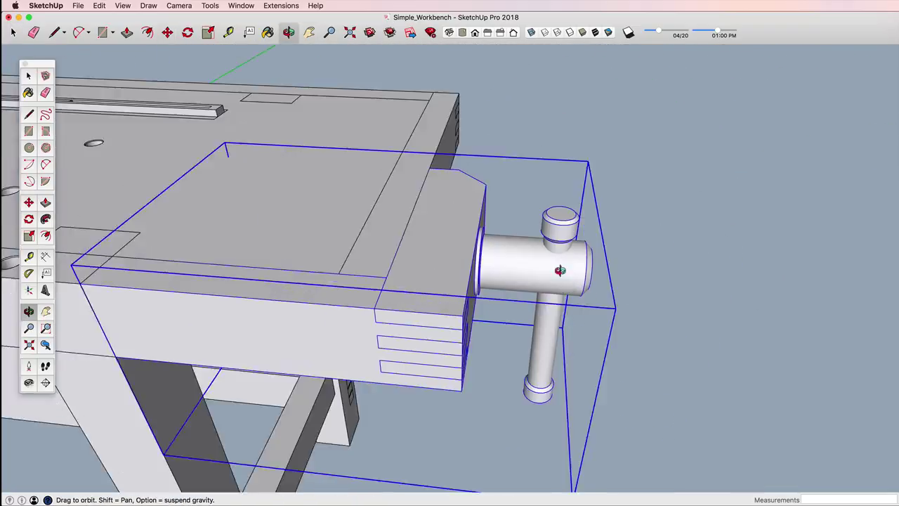
pyautogui.moveTo(541, 227); pyautogui.dragTo(566, 301, button='middle')
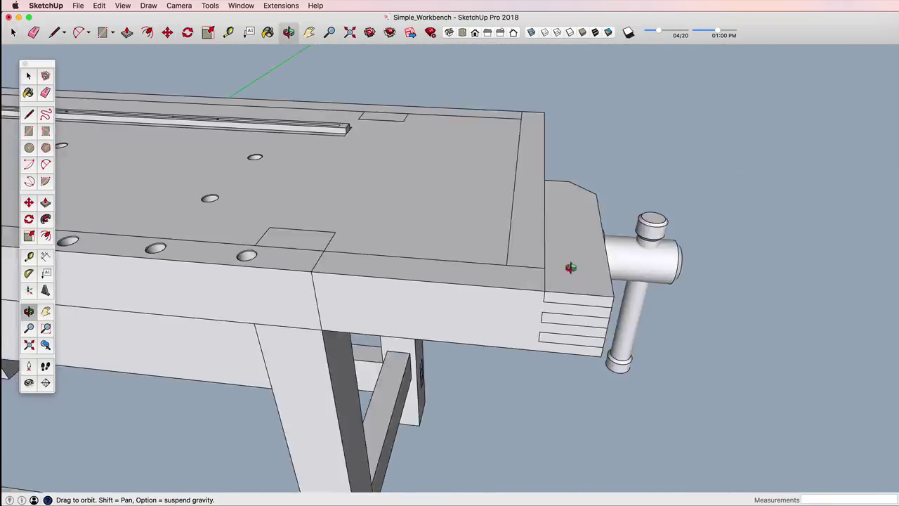
pyautogui.scroll(5, 566, 300)
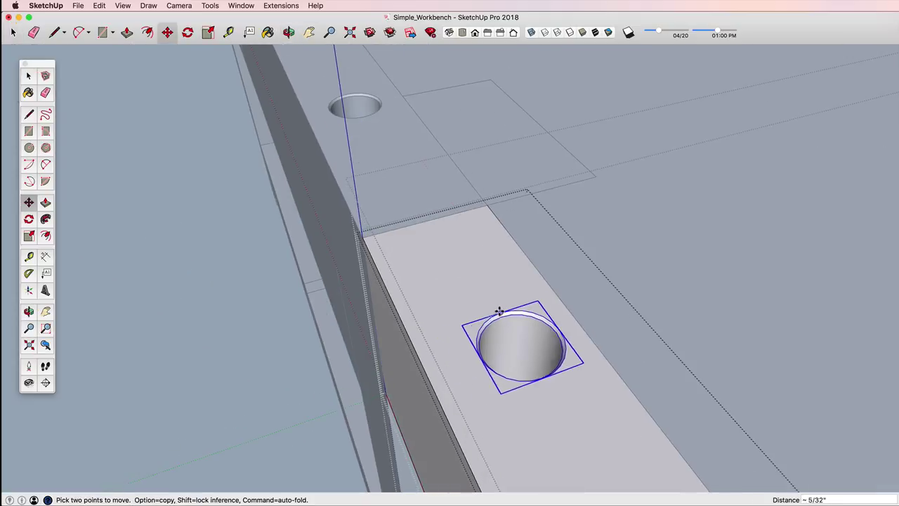
pyautogui.moveTo(364, 118); pyautogui.dragTo(672, 316, button='middle')
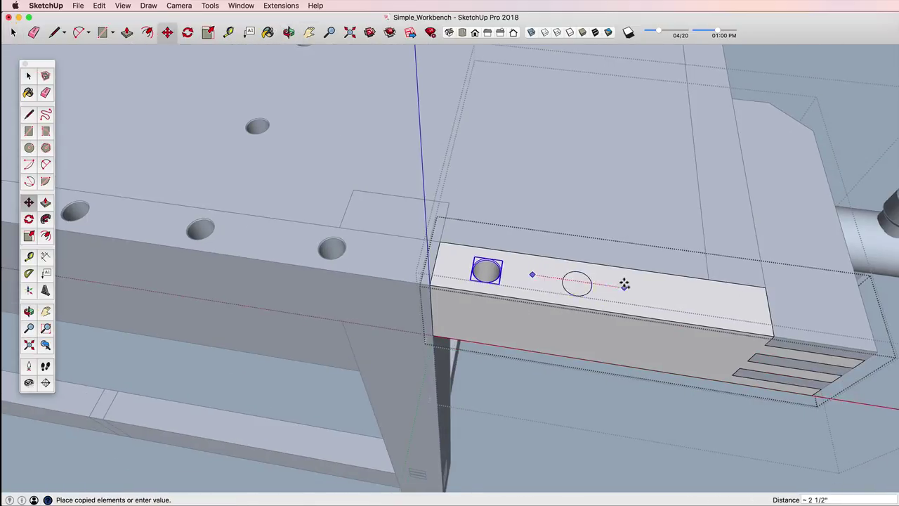
pyautogui.scroll(-5, 626, 283)
pyautogui.moveTo(341, 203)
pyautogui.mouseDown(button='middle')
pyautogui.moveTo(500, 245)
pyautogui.moveTo(415, 260)
pyautogui.moveTo(580, 281)
pyautogui.moveTo(424, 206)
pyautogui.mouseUp(button='middle')
pyautogui.scroll(5, 418, 258)
pyautogui.scroll(5, 580, 281)
pyautogui.press('t')
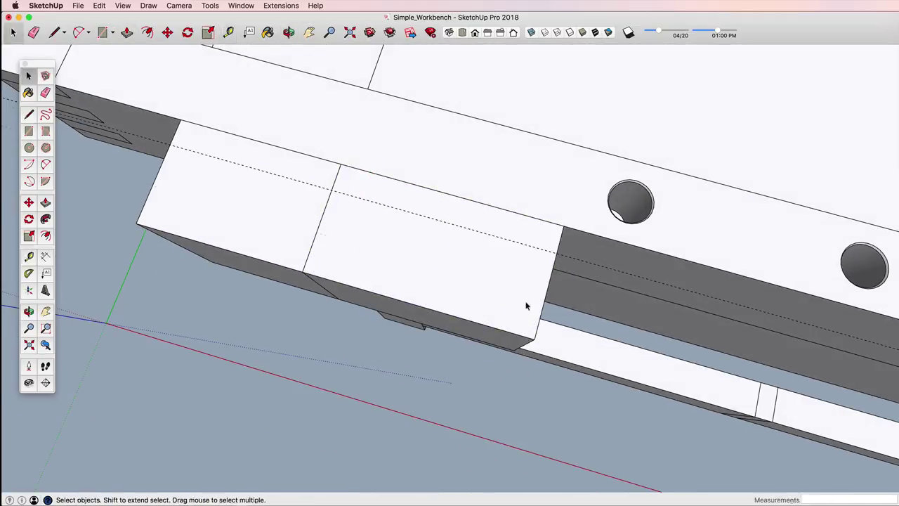
# Step: Finish the curved cut on the leg-top block and clean up leftovers with Push/Pull and Eraser
pyautogui.click(388, 223)
pyautogui.moveTo(388, 224)
pyautogui.mouseDown(button='middle')
pyautogui.moveTo(316, 258)
pyautogui.moveTo(359, 249)
pyautogui.mouseUp(button='middle')
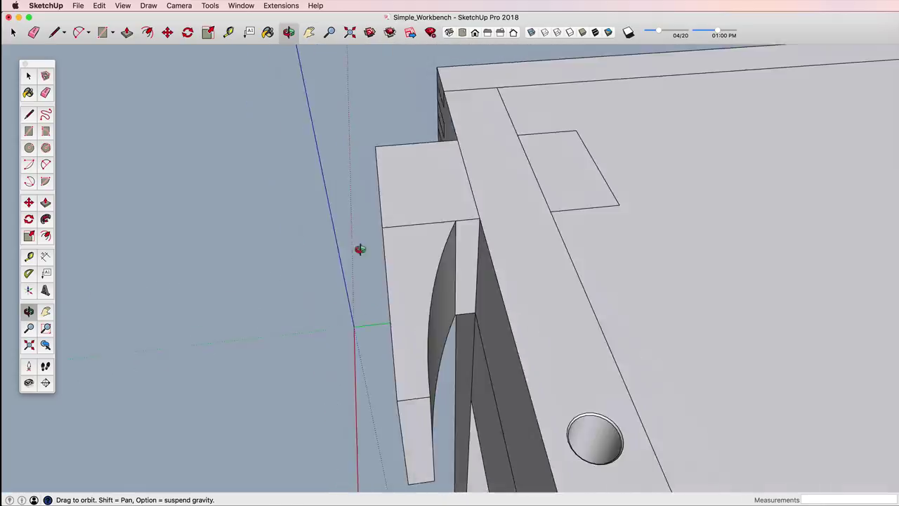
pyautogui.press('p')
pyautogui.press('e')
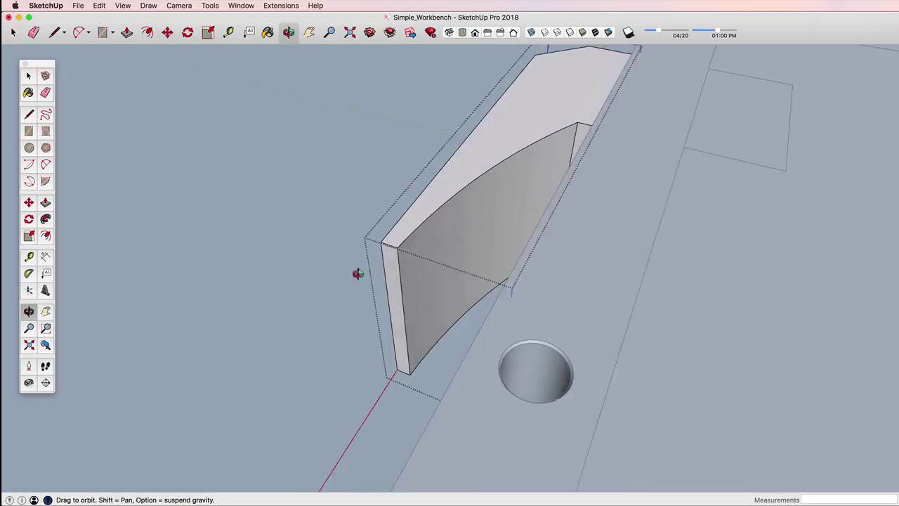
pyautogui.moveTo(358, 274); pyautogui.dragTo(417, 295)
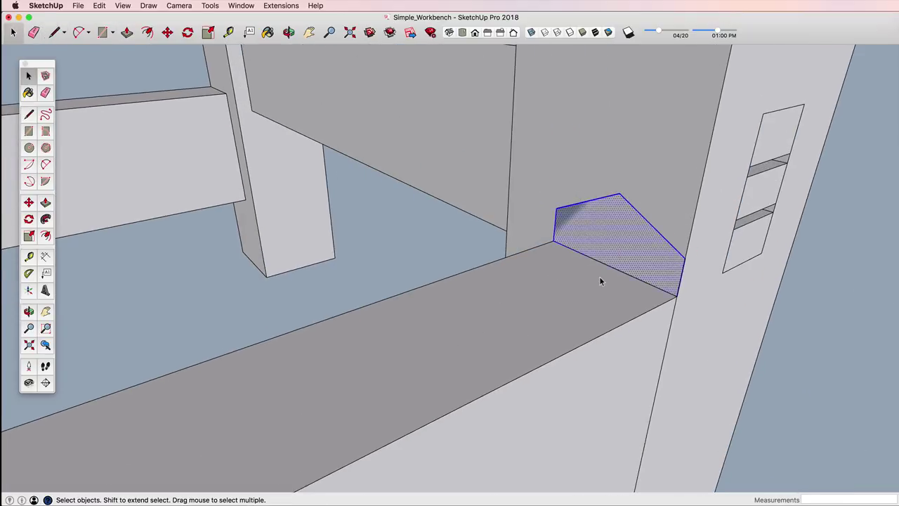
# Step: Open the lower rail group for editing to begin beveling its top edge
pyautogui.moveTo(673, 242); pyautogui.dragTo(586, 229, button='middle')
pyautogui.scroll(3, 575, 198)
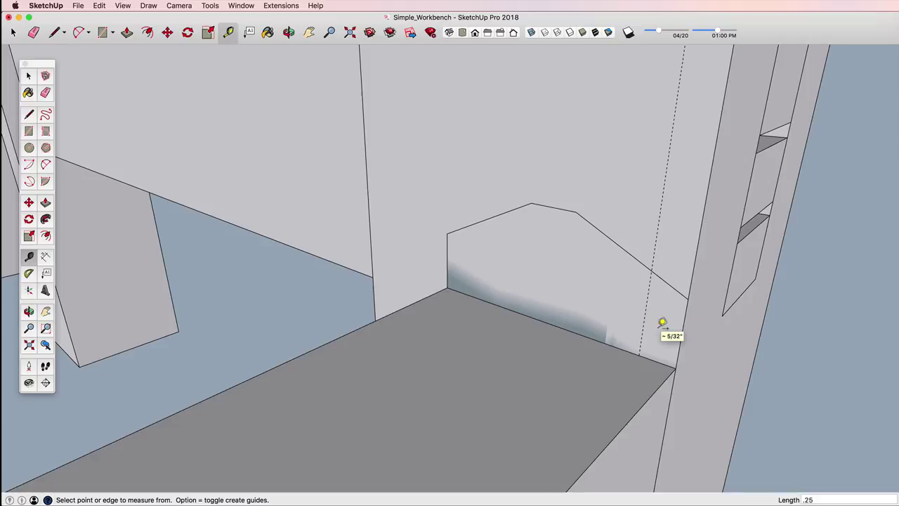
pyautogui.doubleClick(492, 282)
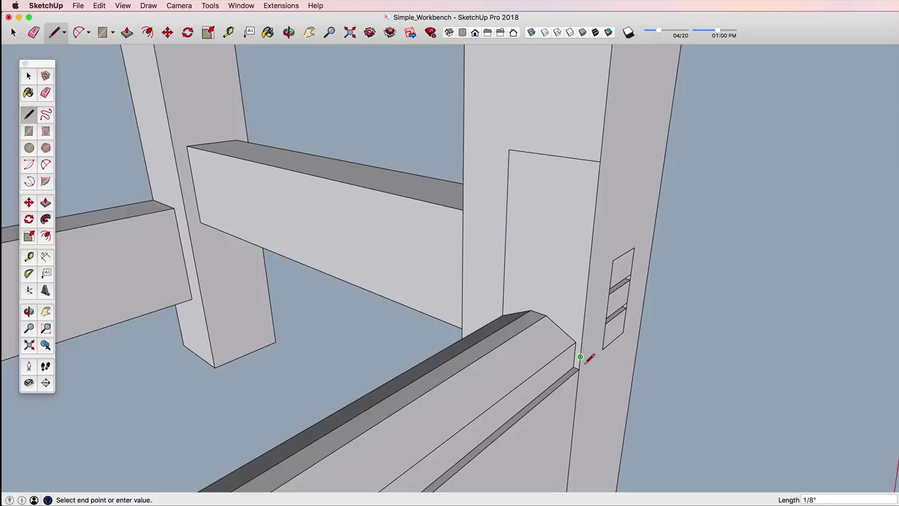
pyautogui.moveTo(432, 345); pyautogui.dragTo(478, 366, button='middle')
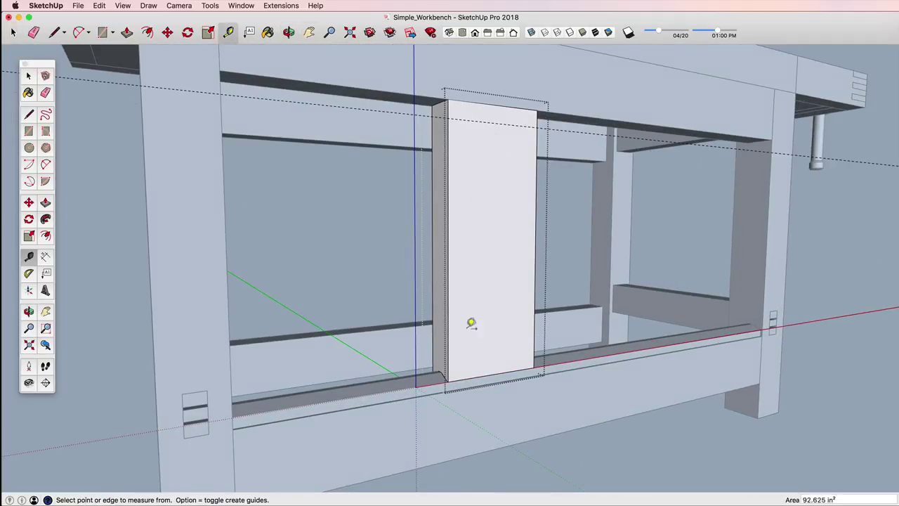
pyautogui.press('l')
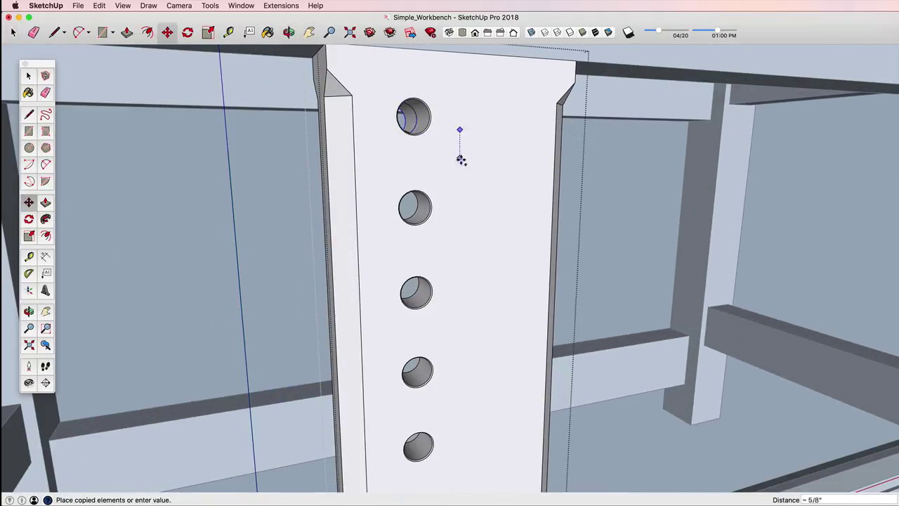
# Step: Orbit around the deadman board to inspect its holes and its top end
pyautogui.moveTo(459, 187); pyautogui.dragTo(382, 196, button='middle')
pyautogui.scroll(2, 437, 165)
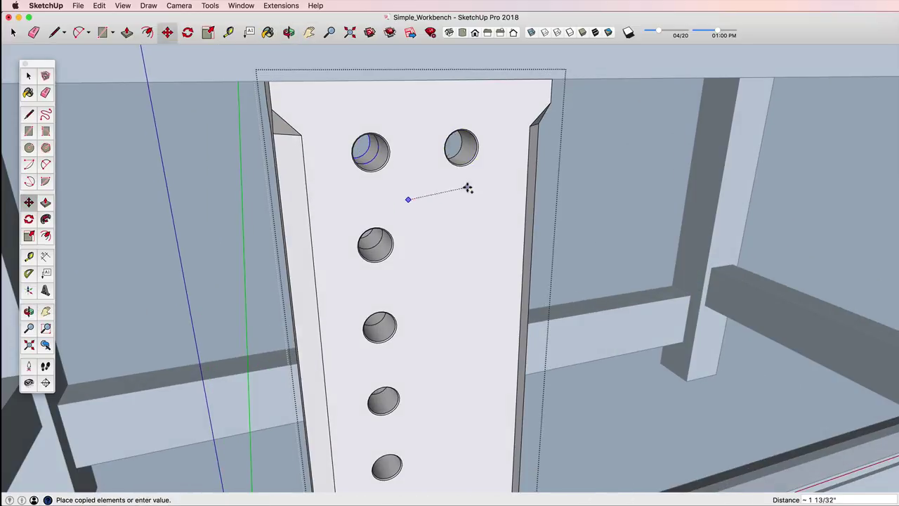
pyautogui.scroll(-2, 483, 244)
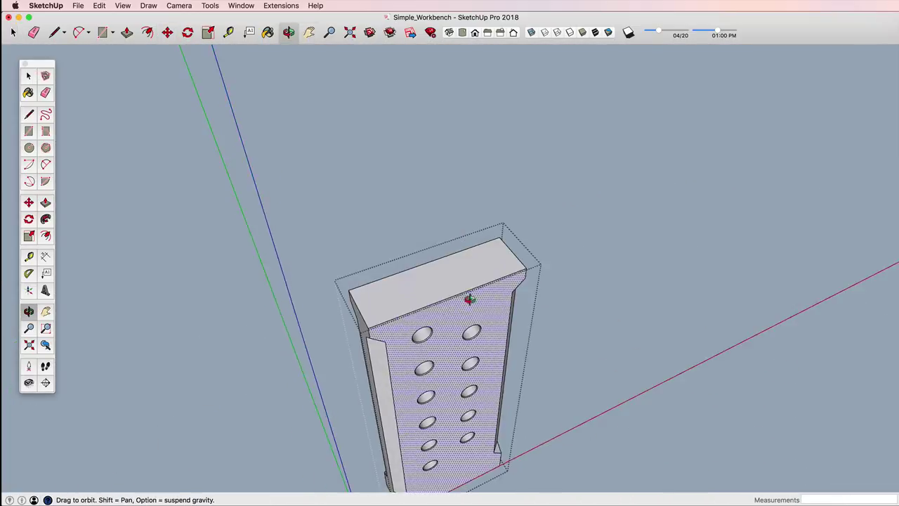
pyautogui.moveTo(469, 299); pyautogui.dragTo(454, 275)
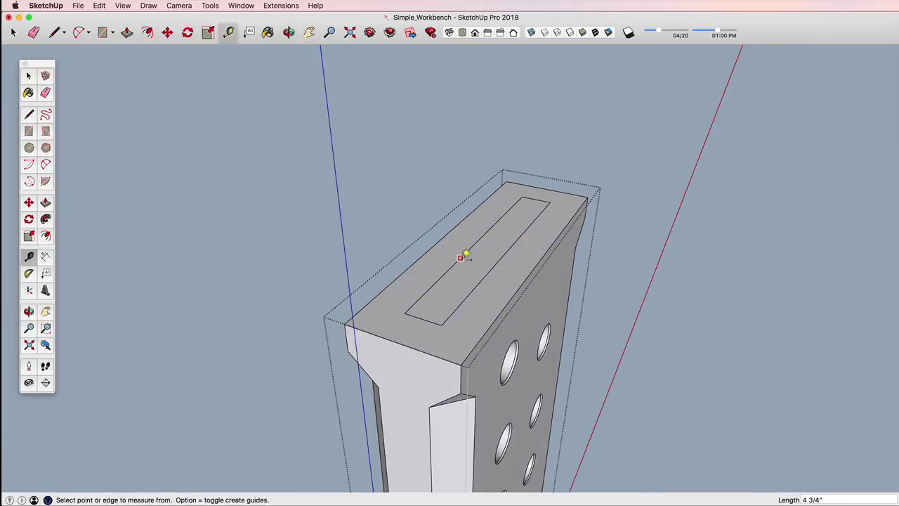
pyautogui.press('space')
pyautogui.moveTo(460, 258); pyautogui.dragTo(396, 302, button='middle')
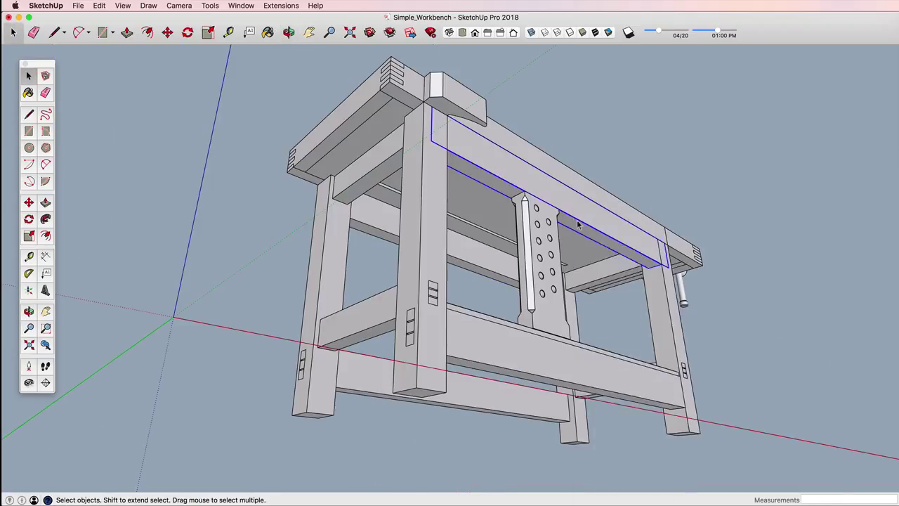
# Step: Select the hole-drilled deadman board from a front view
pyautogui.press('f')
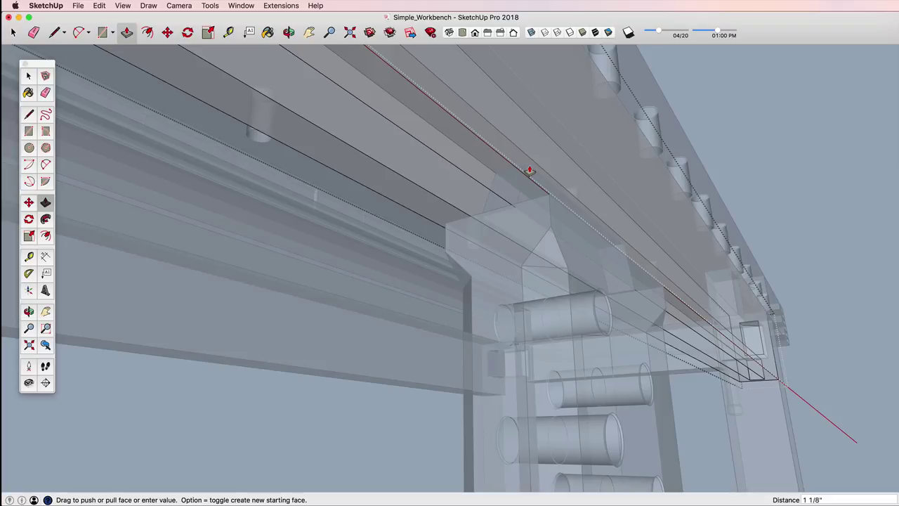
pyautogui.moveTo(680, 147)
pyautogui.mouseDown(button='middle')
pyautogui.moveTo(669, 251)
pyautogui.moveTo(539, 217)
pyautogui.moveTo(404, 249)
pyautogui.moveTo(476, 234)
pyautogui.moveTo(608, 117)
pyautogui.mouseUp(button='middle')
pyautogui.scroll(3, 527, 206)
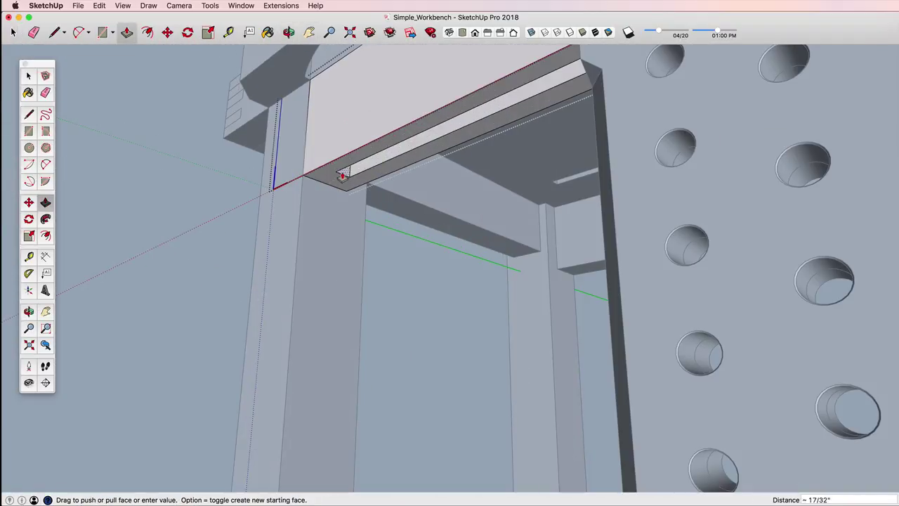
pyautogui.moveTo(528, 206)
pyautogui.mouseDown(button='middle')
pyautogui.moveTo(584, 267)
pyautogui.moveTo(514, 295)
pyautogui.mouseUp(button='middle')
pyautogui.press('space')
pyautogui.click(475, 344)
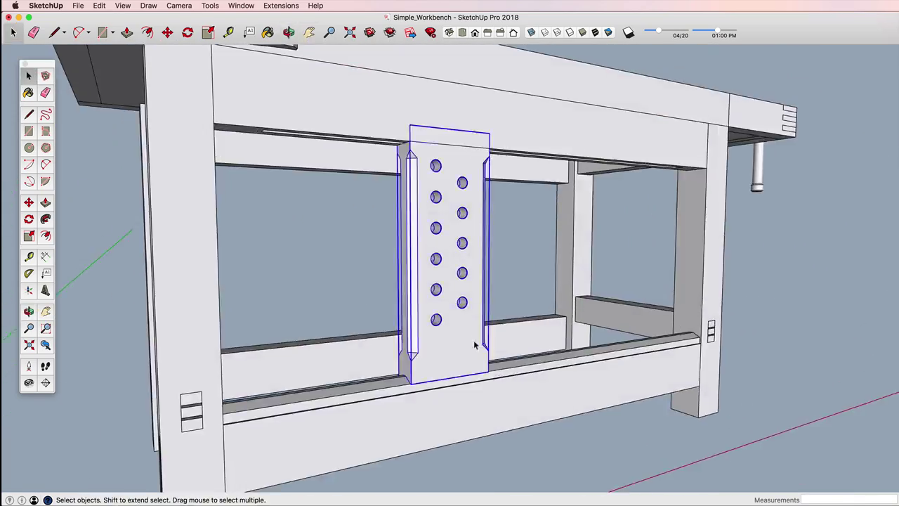
pyautogui.scroll(-5, 475, 344)
# Step: Outline the groove under the front bench top above the deadman's top edge
pyautogui.moveTo(482, 367)
pyautogui.mouseDown(button='middle')
pyautogui.moveTo(354, 358)
pyautogui.moveTo(560, 252)
pyautogui.moveTo(442, 194)
pyautogui.mouseUp(button='middle')
pyautogui.scroll(5, 442, 194)
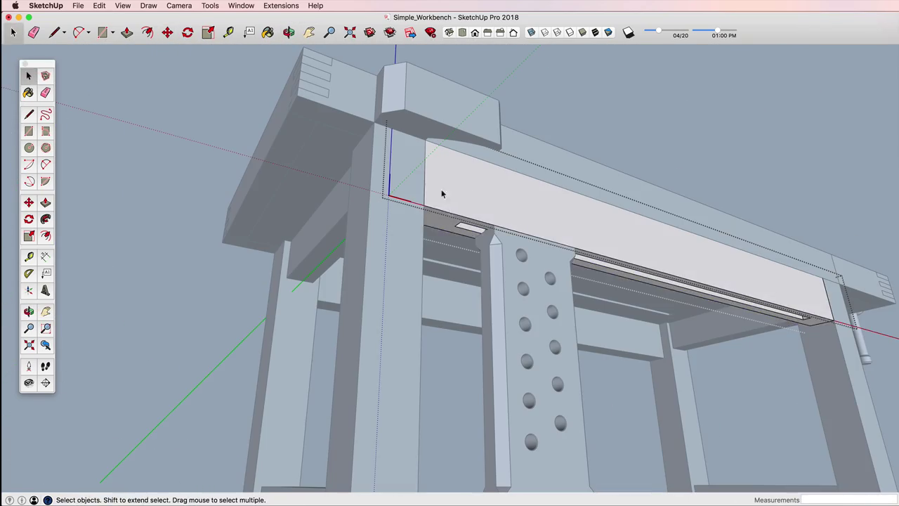
pyautogui.scroll(3, 339, 237)
pyautogui.moveTo(339, 238); pyautogui.dragTo(295, 267, button='middle')
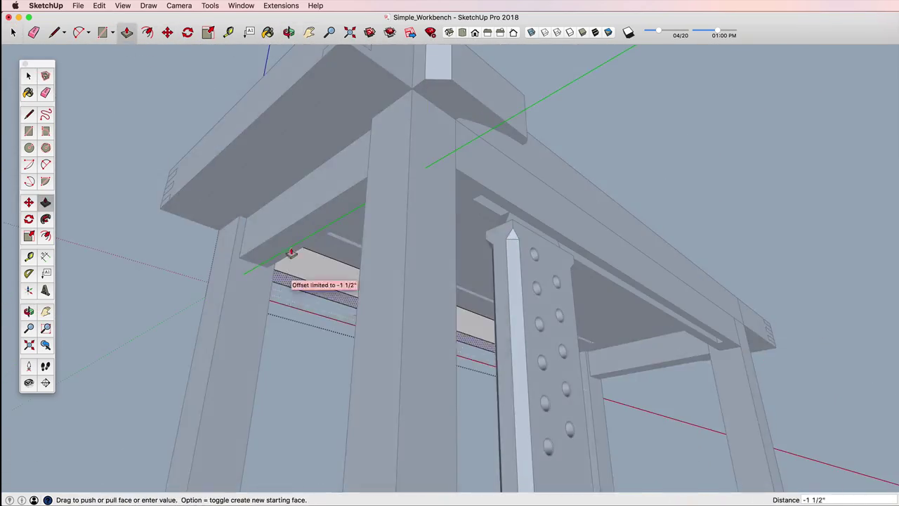
pyautogui.scroll(5, 529, 251)
pyautogui.moveTo(529, 251)
pyautogui.mouseDown(button='middle')
pyautogui.moveTo(518, 258)
pyautogui.moveTo(626, 297)
pyautogui.mouseUp(button='middle')
pyautogui.press('m')
pyautogui.press('l')
pyautogui.scroll(5, 462, 220)
pyautogui.scroll(-5, 462, 220)
pyautogui.moveTo(466, 375)
pyautogui.mouseDown(button='middle')
pyautogui.moveTo(442, 321)
pyautogui.moveTo(452, 297)
pyautogui.mouseUp(button='middle')
pyautogui.scroll(5, 452, 297)
pyautogui.moveTo(551, 310); pyautogui.dragTo(468, 257, button='middle')
# Step: Push/Pull the groove 1 1/2" into the top's underside and view the whole bench
pyautogui.press('p')
pyautogui.scroll(5, 522, 335)
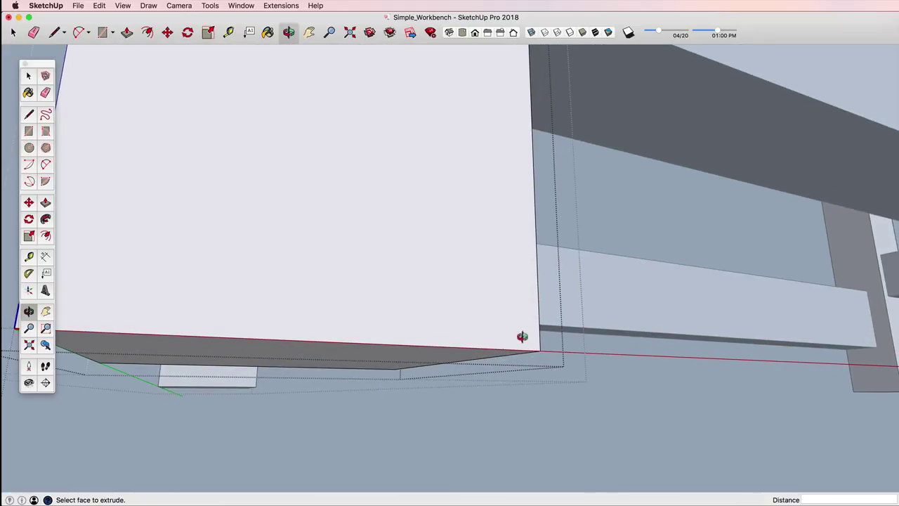
pyautogui.press('space')
pyautogui.scroll(-10, 508, 371)
pyautogui.press('o')
pyautogui.scroll(-10, 548, 324)
pyautogui.scroll(8, 492, 295)
pyautogui.moveTo(674, 323)
pyautogui.mouseDown()
pyautogui.moveTo(352, 269)
pyautogui.moveTo(432, 277)
pyautogui.moveTo(260, 299)
pyautogui.moveTo(287, 285)
pyautogui.moveTo(339, 322)
pyautogui.moveTo(459, 293)
pyautogui.moveTo(558, 281)
pyautogui.moveTo(475, 301)
pyautogui.moveTo(583, 278)
pyautogui.mouseUp()
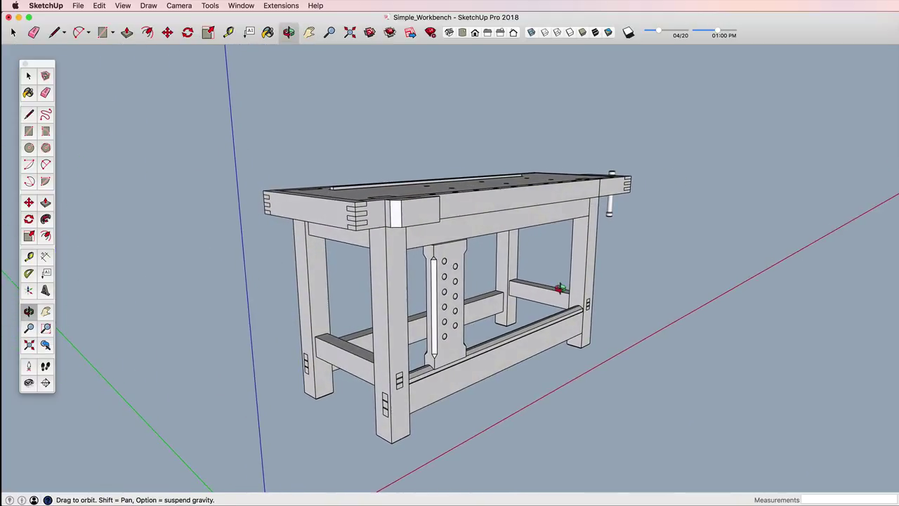
# Step: Enable shadows with Shift+S and orbit to review the workbench's shadow on the ground
pyautogui.moveTo(559, 256)
pyautogui.mouseDown()
pyautogui.moveTo(421, 295)
pyautogui.moveTo(396, 318)
pyautogui.moveTo(446, 295)
pyautogui.moveTo(371, 301)
pyautogui.moveTo(422, 303)
pyautogui.mouseUp()
pyautogui.press('space')
pyautogui.hotkey('shift', 's')
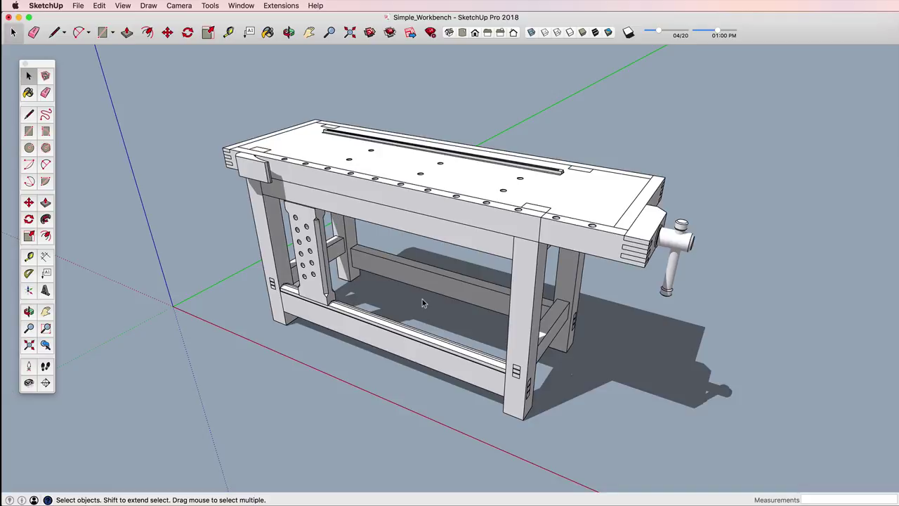
pyautogui.moveTo(422, 299); pyautogui.dragTo(347, 240, button='middle')
pyautogui.moveTo(347, 240)
pyautogui.mouseDown()
pyautogui.moveTo(315, 241)
pyautogui.moveTo(420, 201)
pyautogui.moveTo(422, 137)
pyautogui.moveTo(427, 235)
pyautogui.moveTo(415, 295)
pyautogui.moveTo(414, 263)
pyautogui.moveTo(580, 263)
pyautogui.moveTo(537, 229)
pyautogui.moveTo(342, 257)
pyautogui.moveTo(425, 263)
pyautogui.moveTo(435, 300)
pyautogui.mouseUp()
pyautogui.press('space')
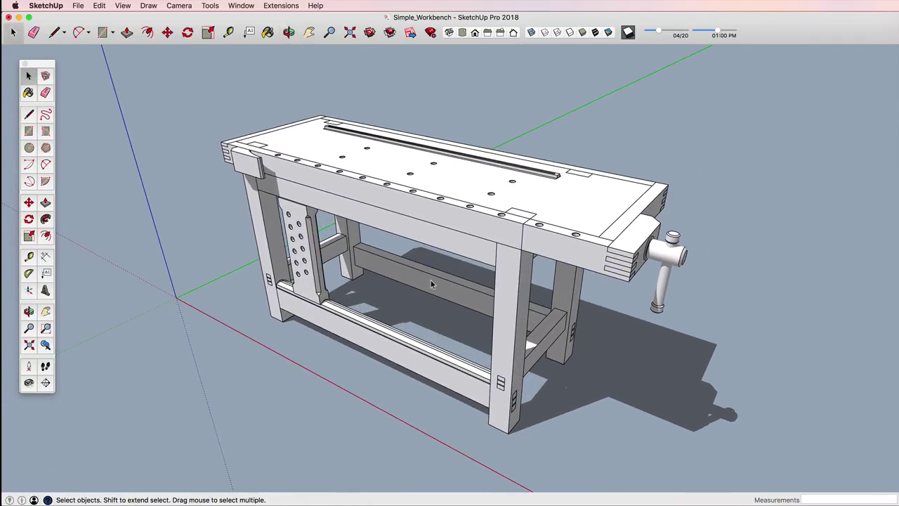